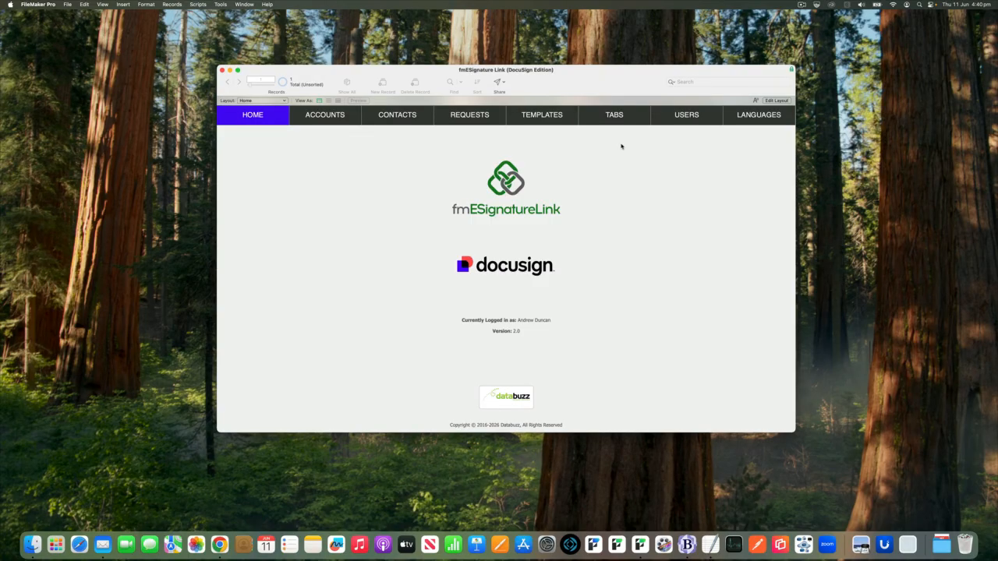
# Go to the Accounts list and open the DocuSign Sandbox Account's settings form
pyautogui.click(328, 117)
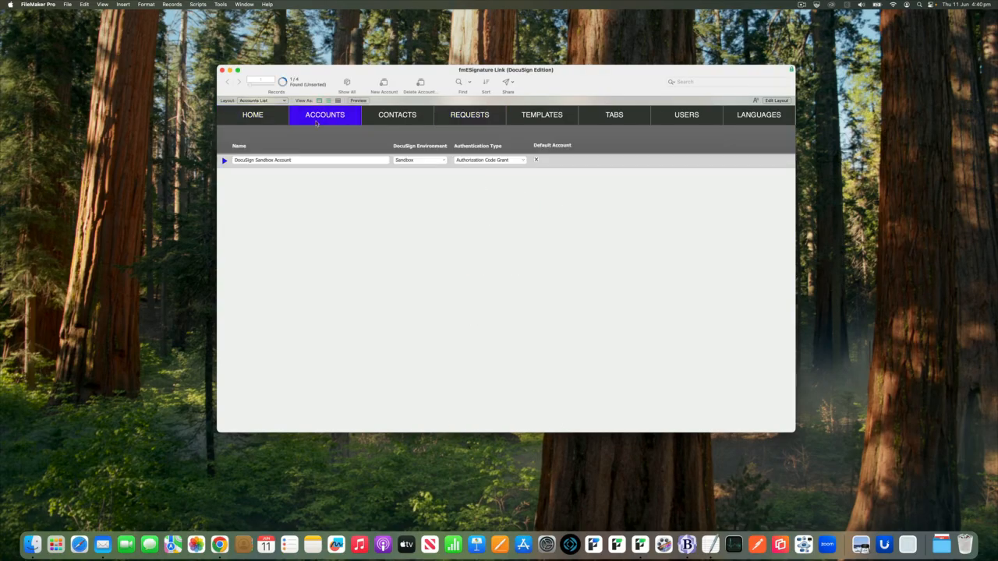
pyautogui.click(224, 159)
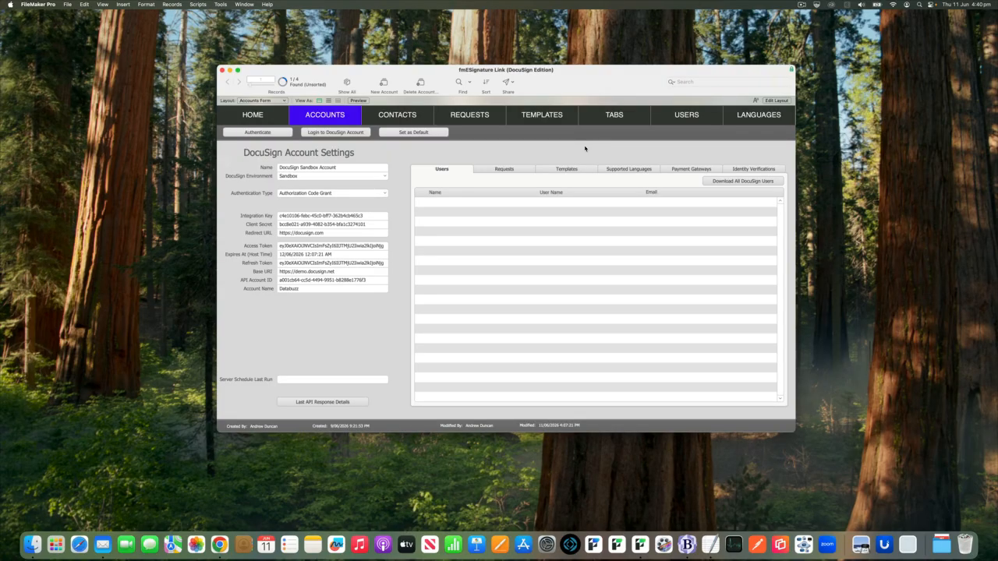
# Download the Sandbox account's payment gateways, AuthorizeDotNet_5137 and Stripe, and show its templates list
pyautogui.click(688, 168)
pyautogui.click(706, 184)
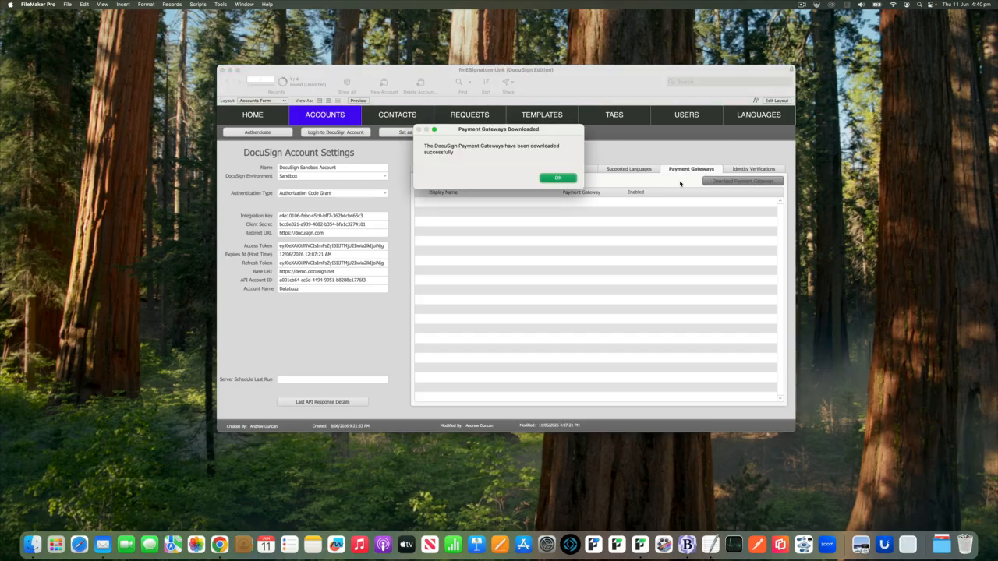
pyautogui.press('Return')
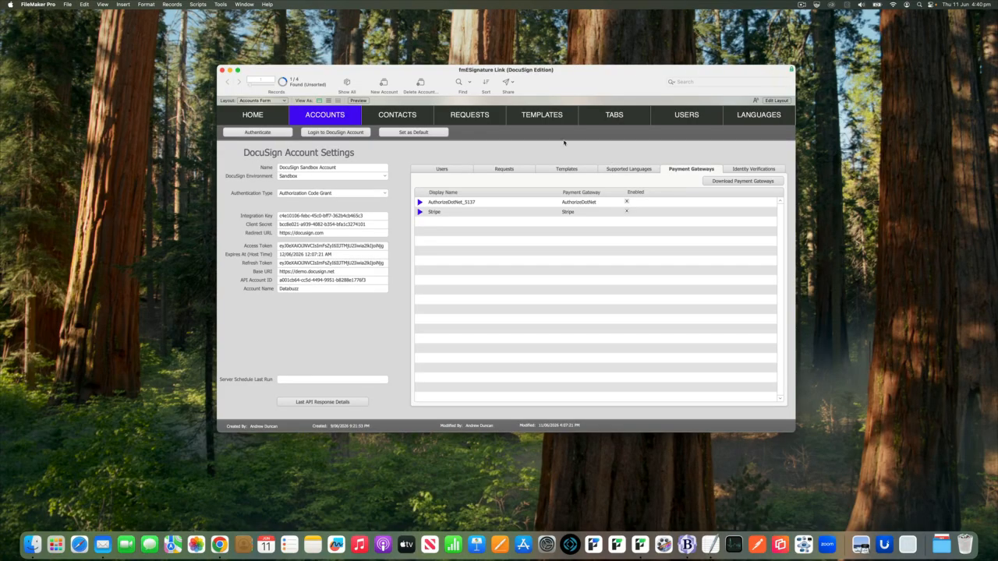
pyautogui.click(550, 117)
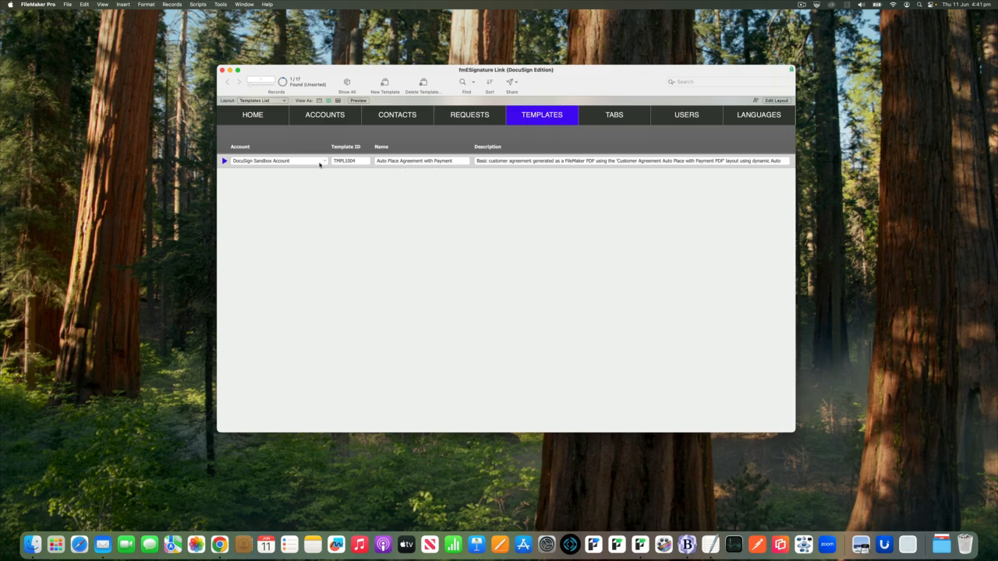
# Open template TMPL1004 and view the five tabs on its document
pyautogui.click(225, 161)
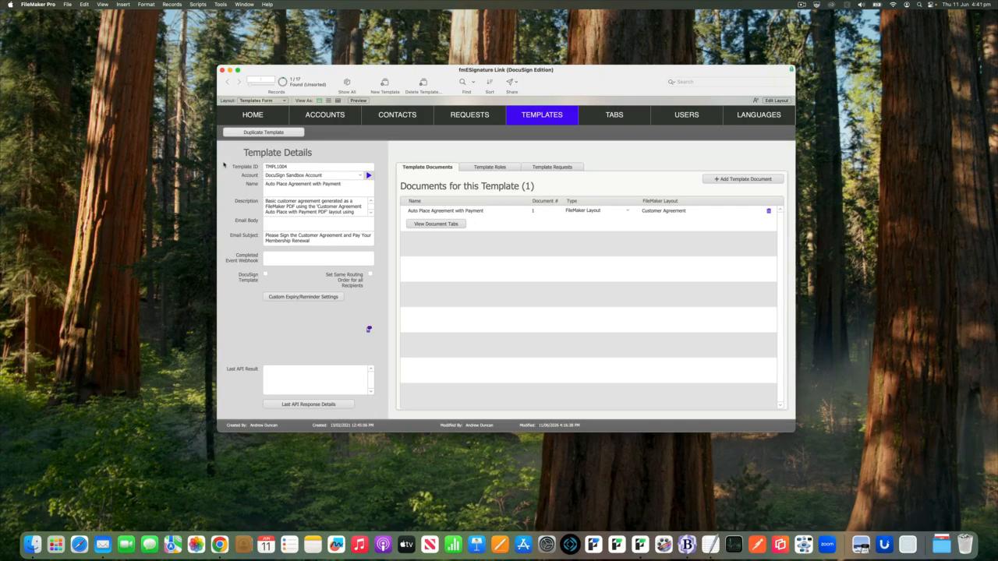
pyautogui.click(448, 226)
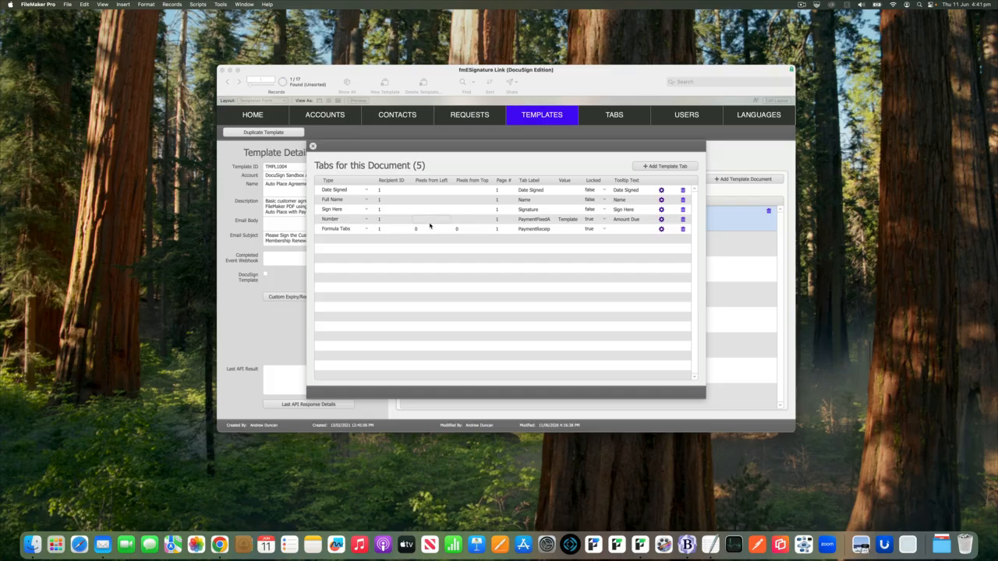
pyautogui.click(535, 223)
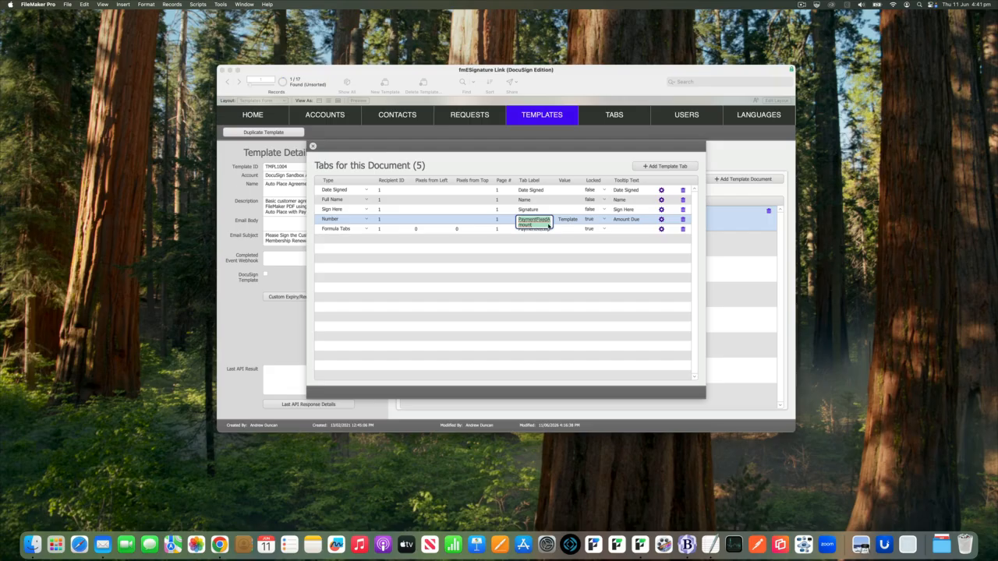
pyautogui.press('Tab')
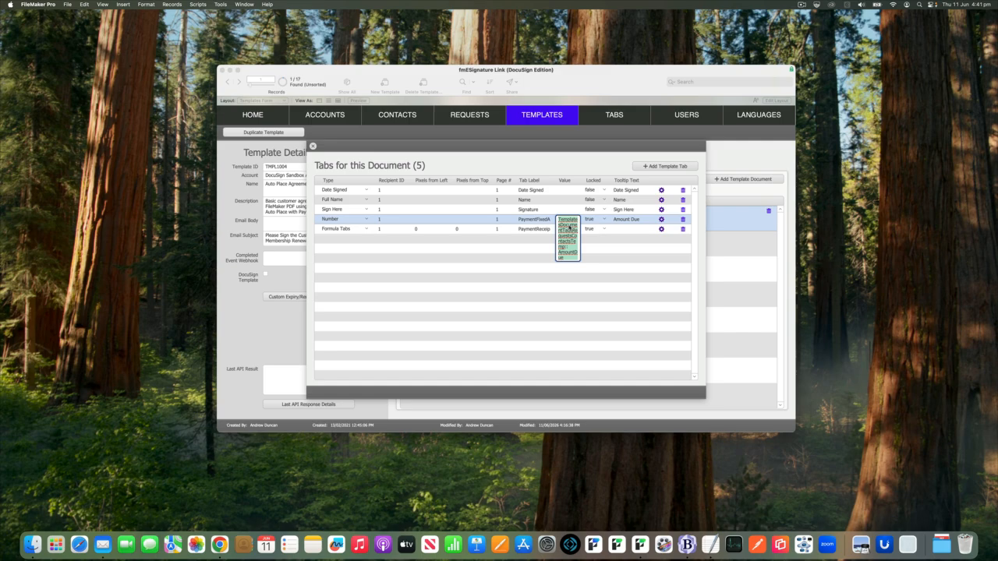
pyautogui.click(558, 168)
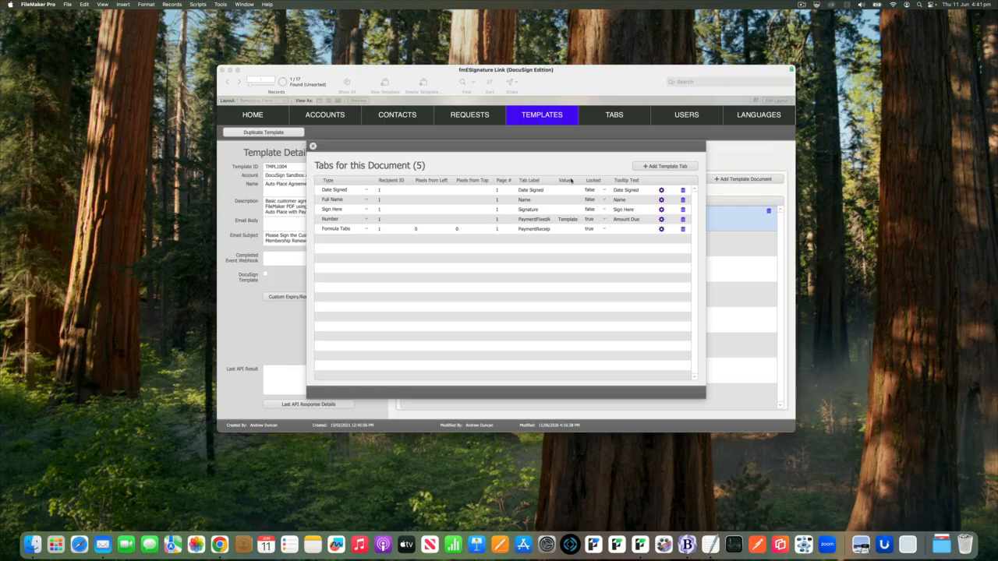
pyautogui.click(662, 219)
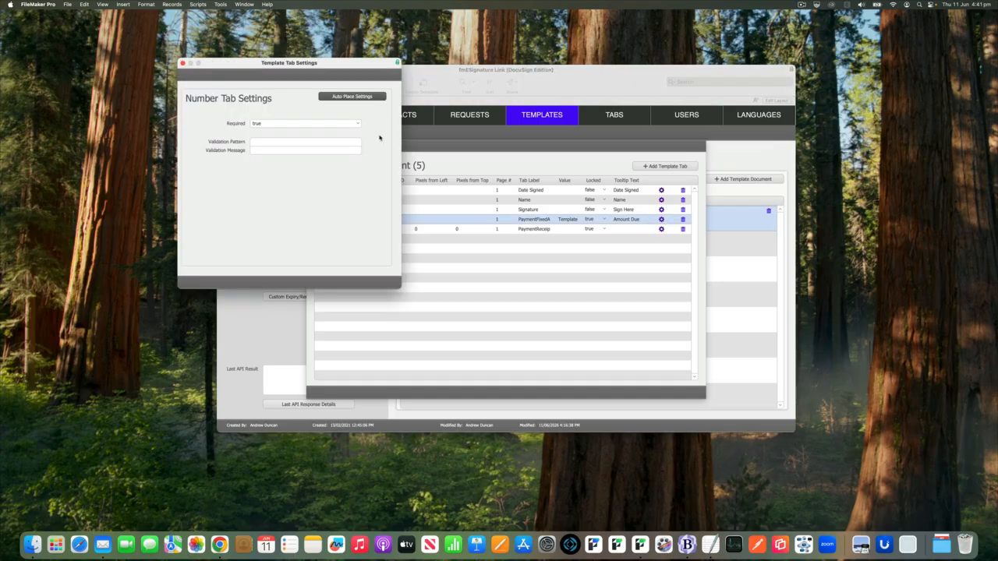
pyautogui.click(357, 99)
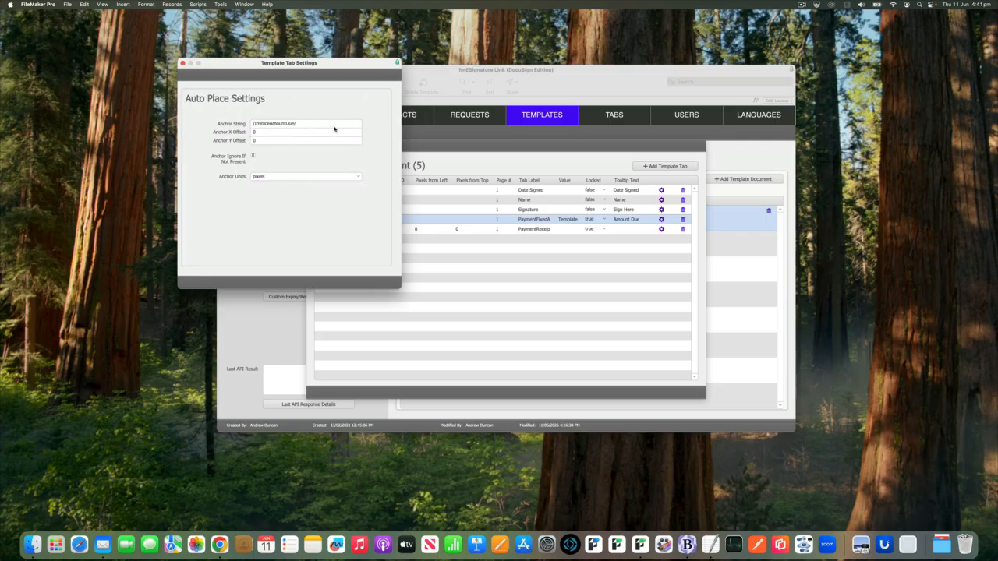
pyautogui.click(334, 123)
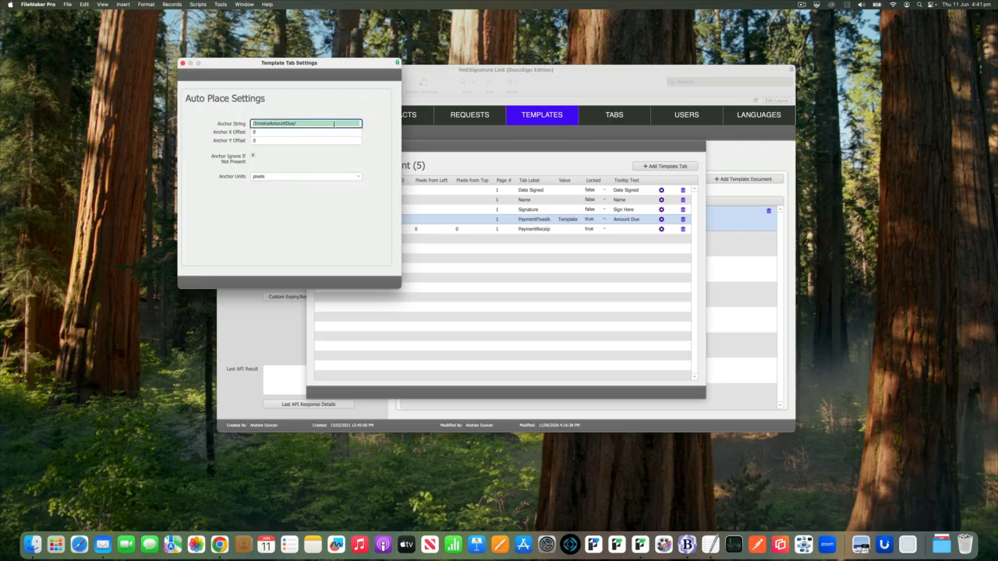
pyautogui.click(183, 64)
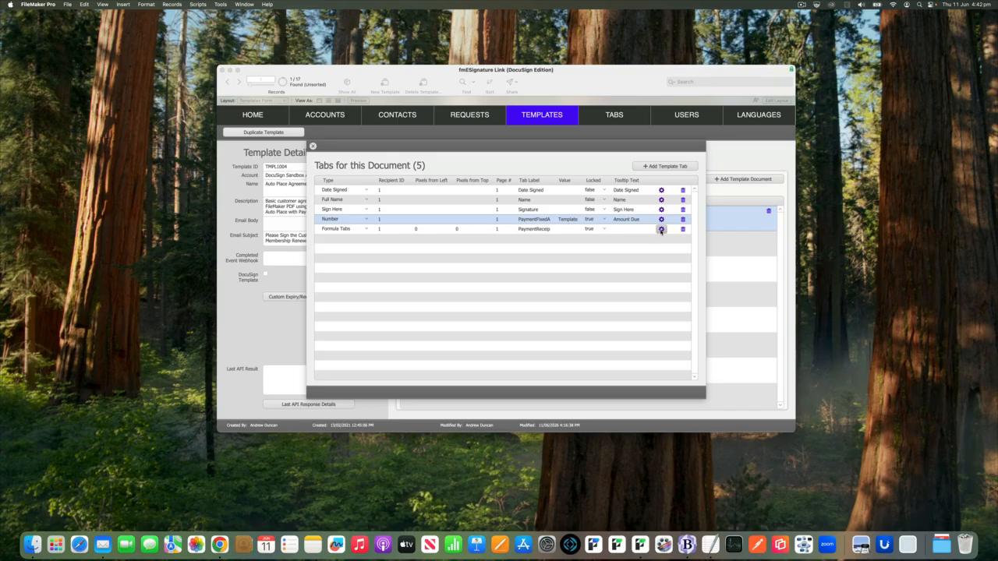
# Keep Stripe as the Formula Tabs payment gateway and close both tab windows
pyautogui.click(661, 230)
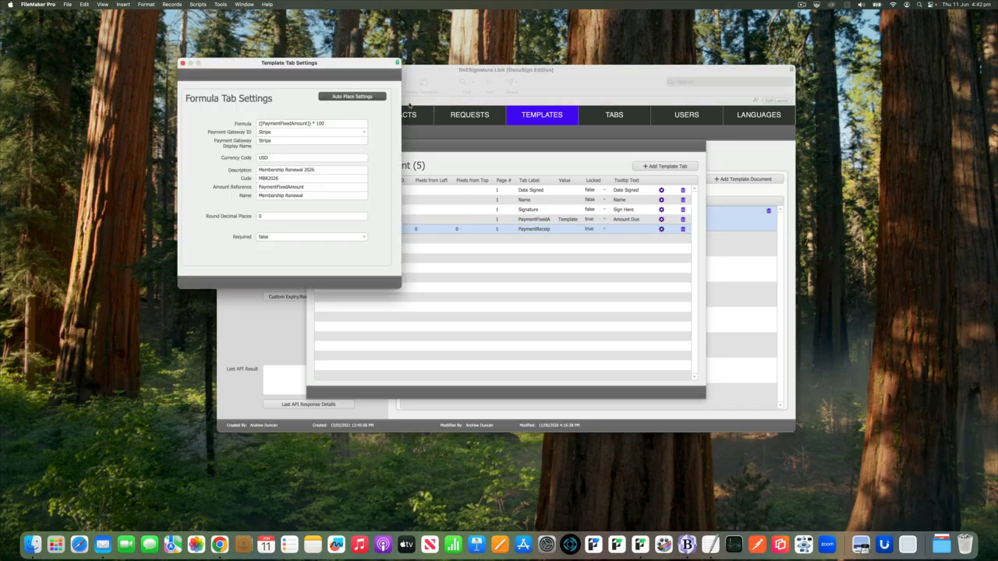
pyautogui.moveTo(375, 73); pyautogui.dragTo(596, 117)
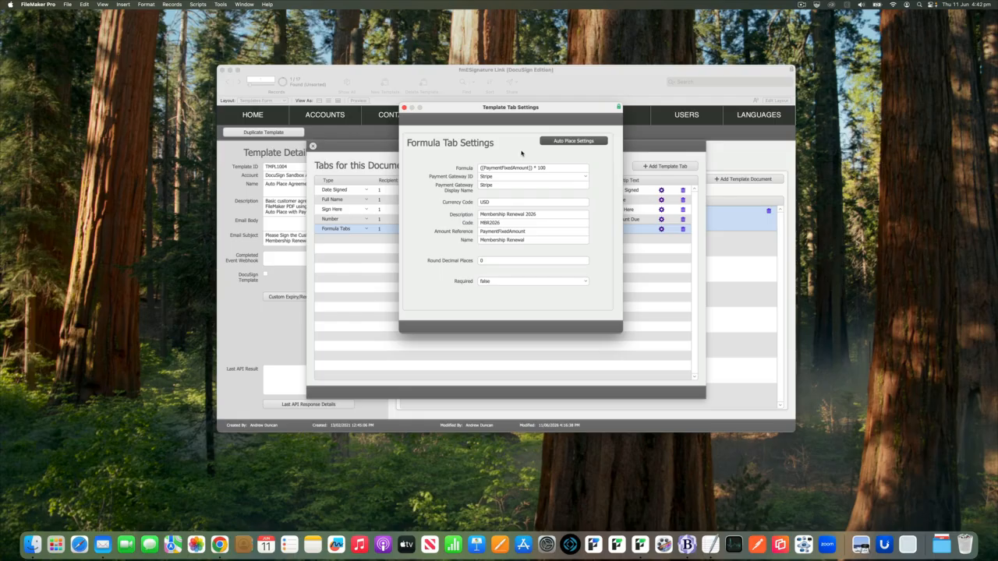
pyautogui.click(576, 177)
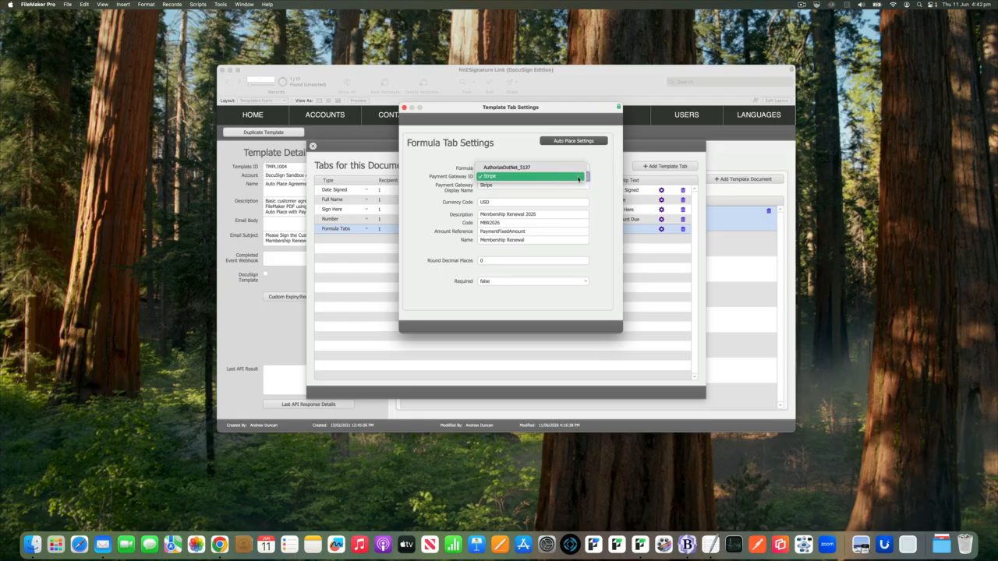
pyautogui.click(578, 179)
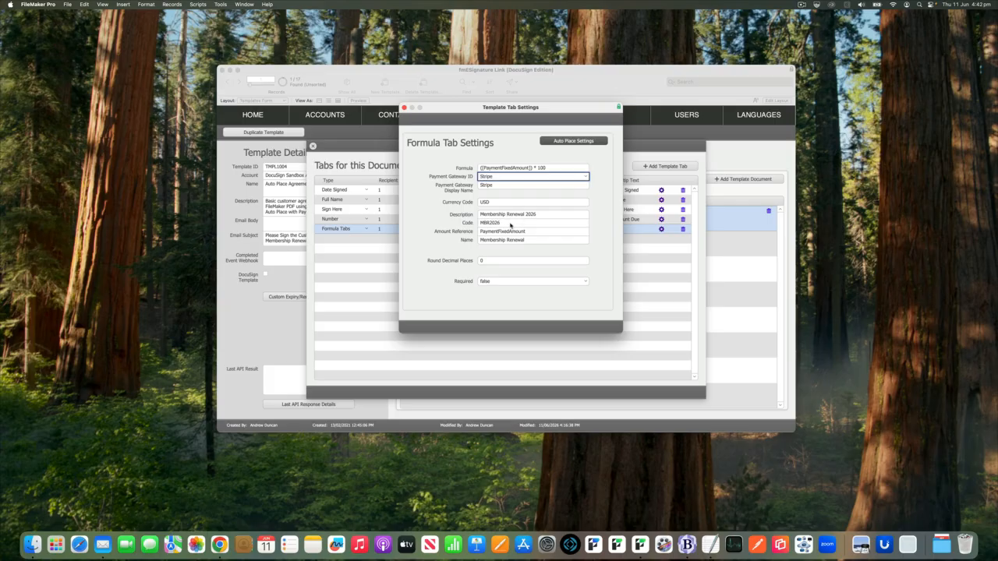
pyautogui.click(403, 106)
pyautogui.click(313, 146)
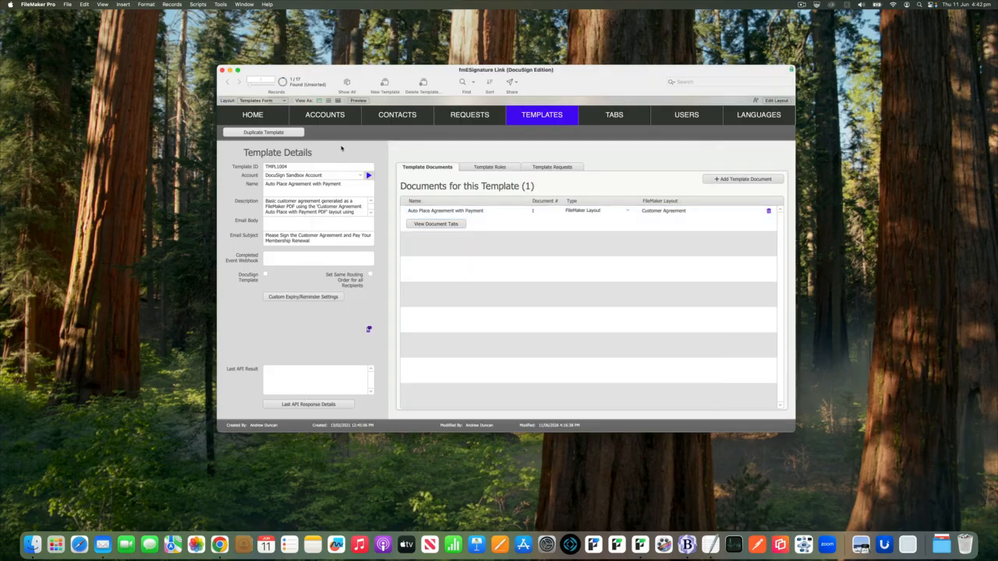
# Open the Customer Agreement Auto Place with Payment PDF layout in Layout mode
pyautogui.press('super+l')
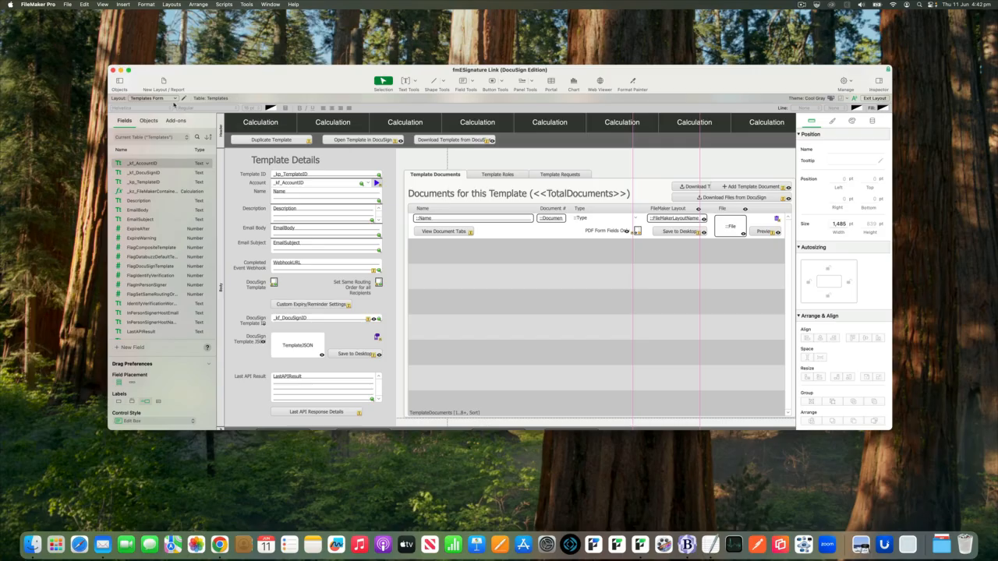
pyautogui.click(175, 101)
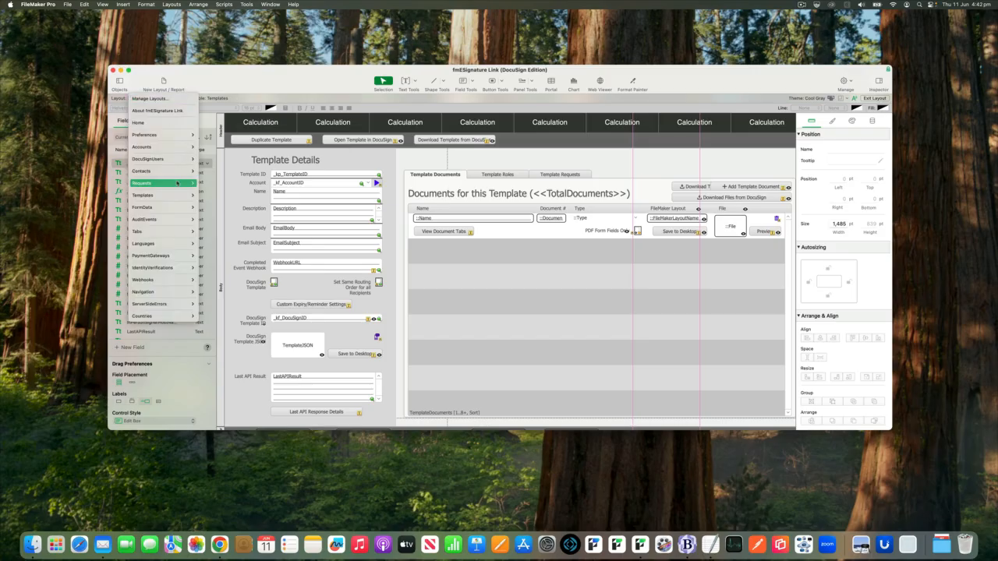
pyautogui.moveTo(178, 184)
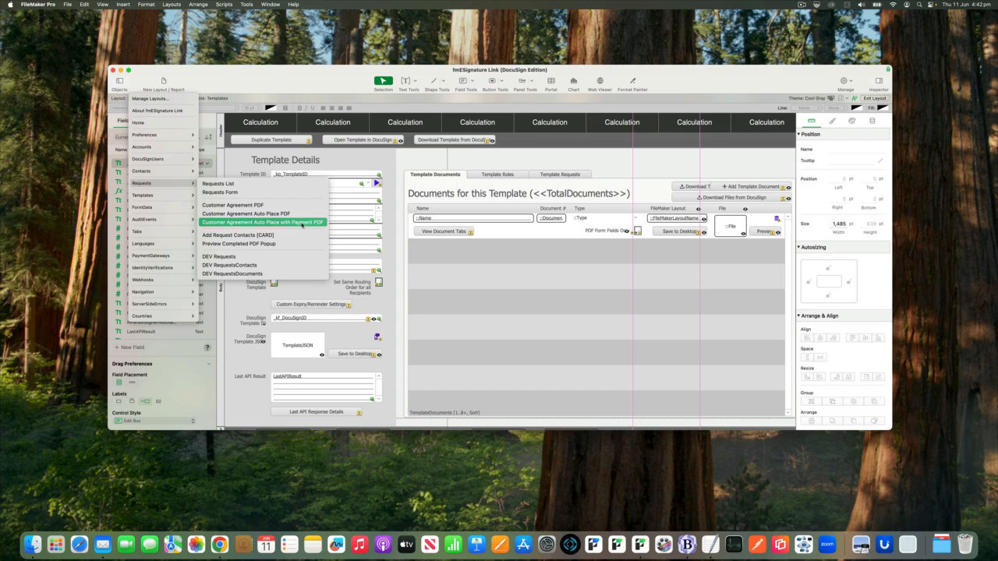
pyautogui.click(303, 223)
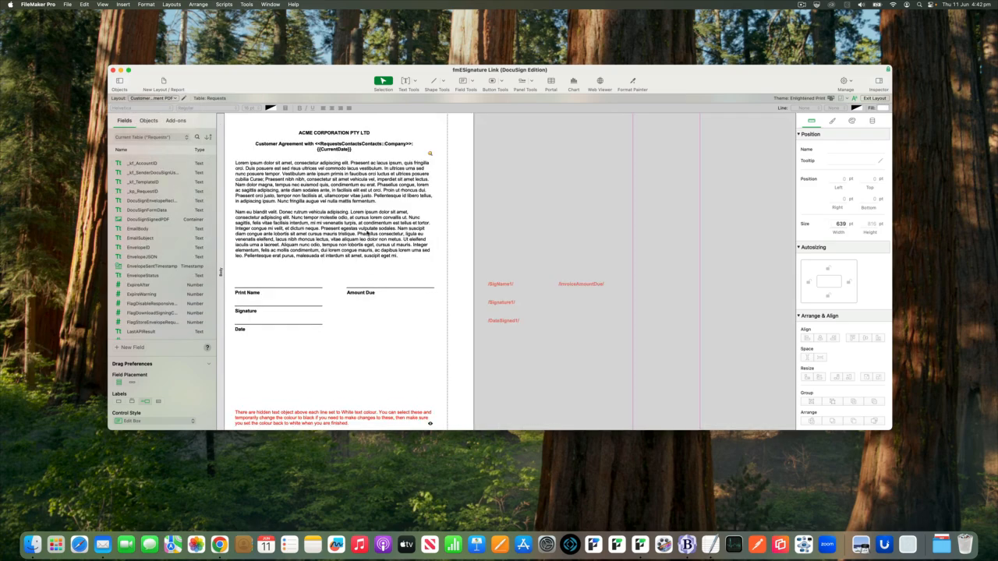
# Reveal the hidden /InvoiceAmountDue/ anchor text above the Amount Due line
pyautogui.scroll(-2, 371, 250)
pyautogui.click(363, 259)
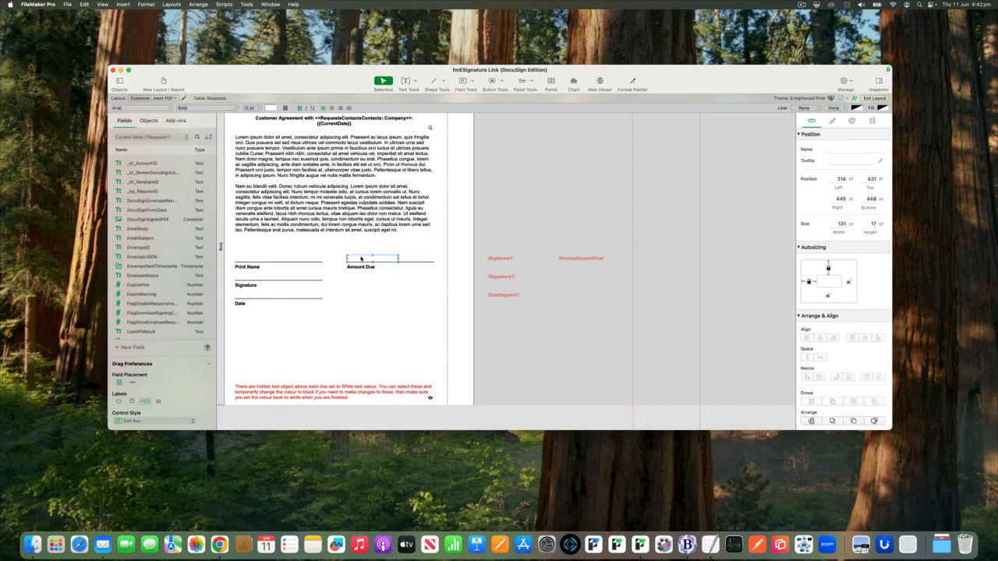
pyautogui.hscroll(1, 365, 260)
pyautogui.doubleClick(364, 260)
pyautogui.press('super+a')
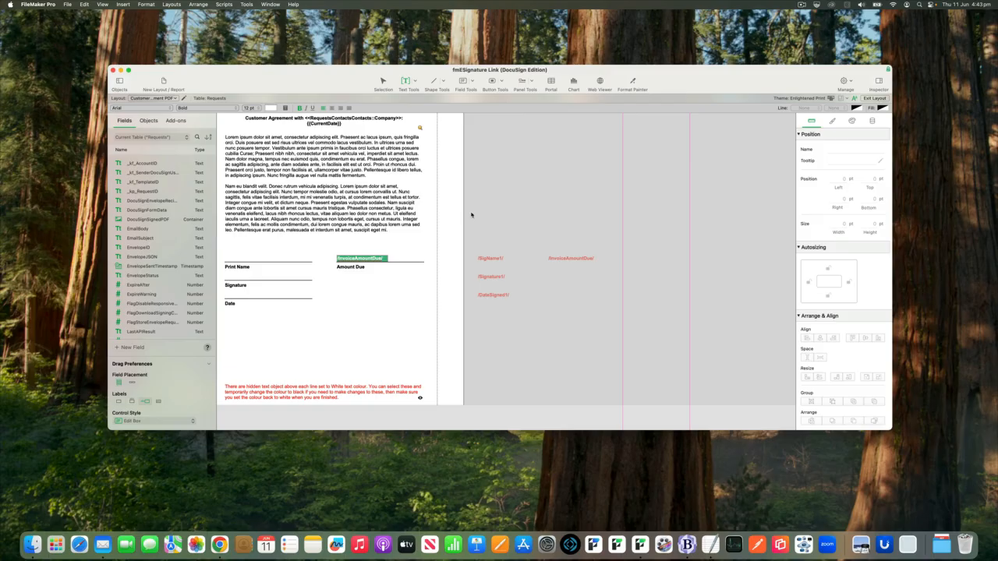
pyautogui.press('Escape')
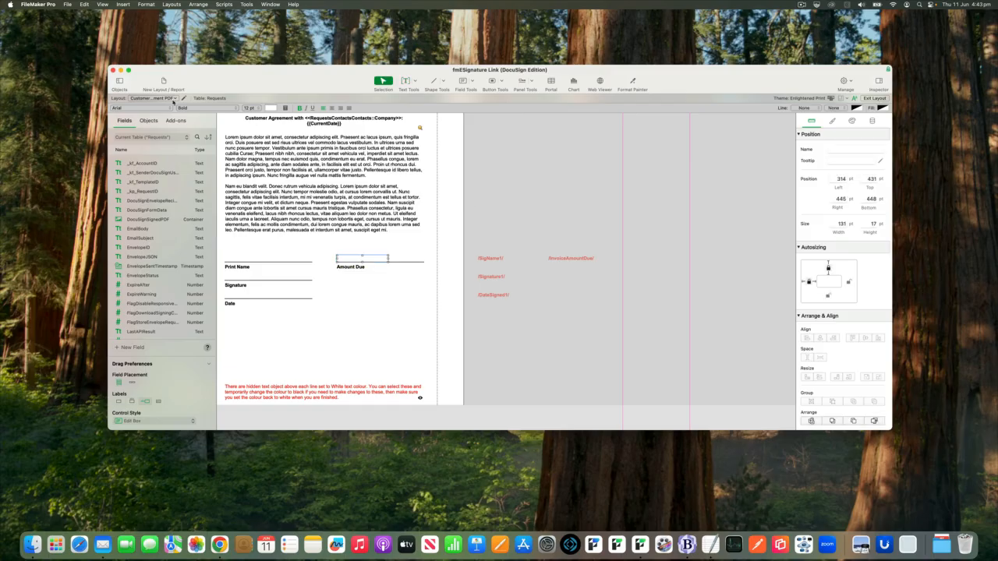
# Return to TMPL1004 in Templates Form without saving layout changes and show its template requests
pyautogui.click(176, 99)
pyautogui.moveTo(183, 198)
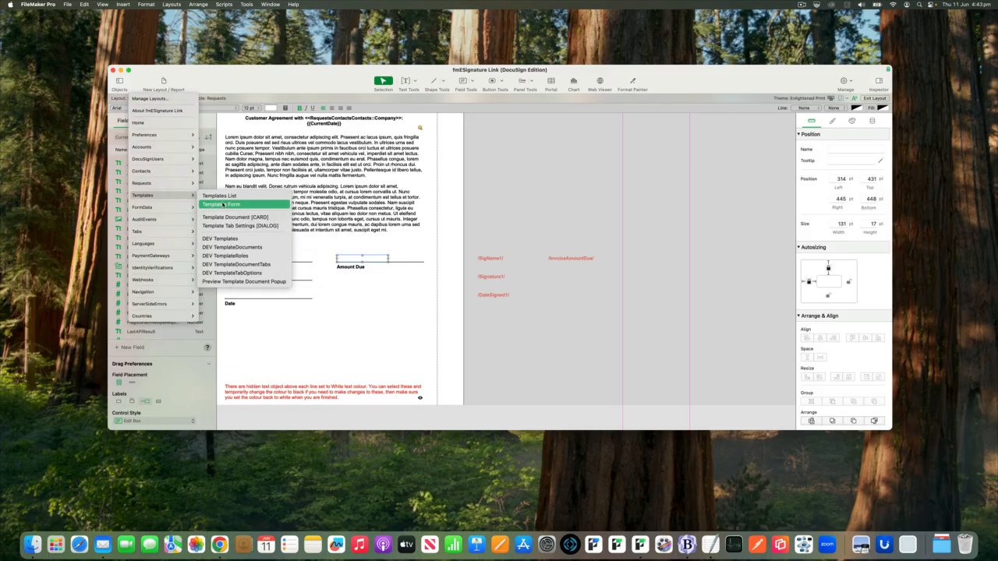
pyautogui.click(224, 204)
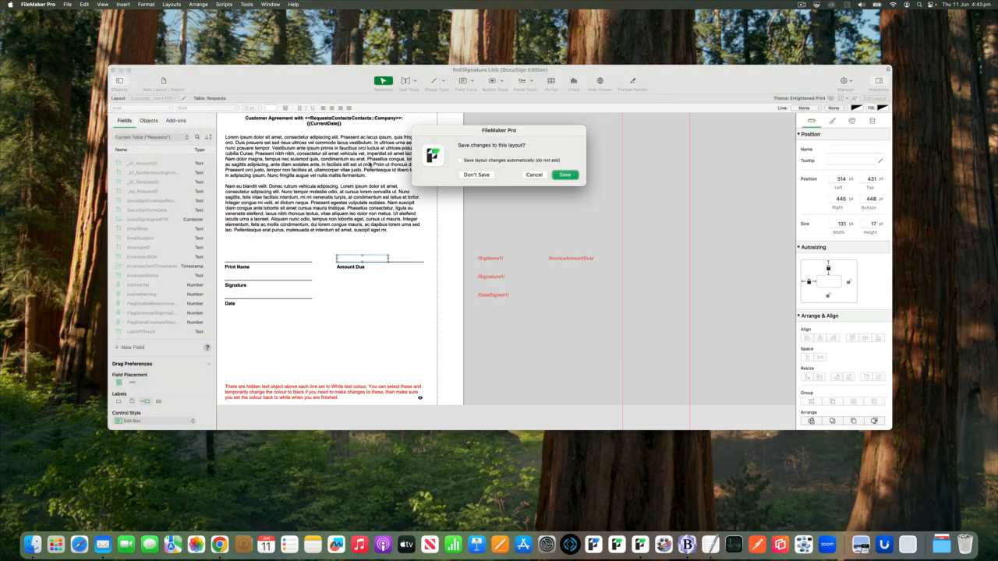
pyautogui.click(476, 174)
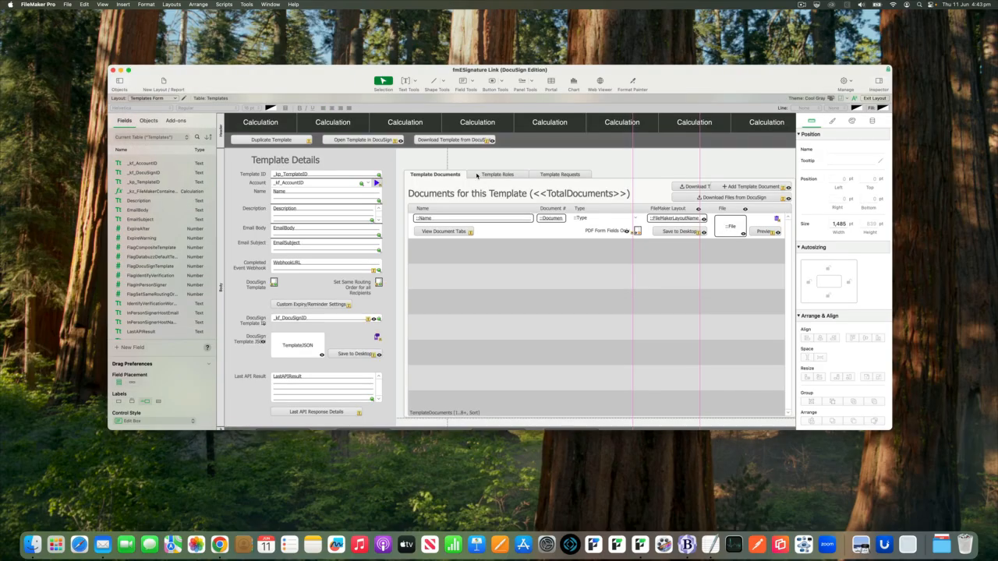
pyautogui.press('super+b')
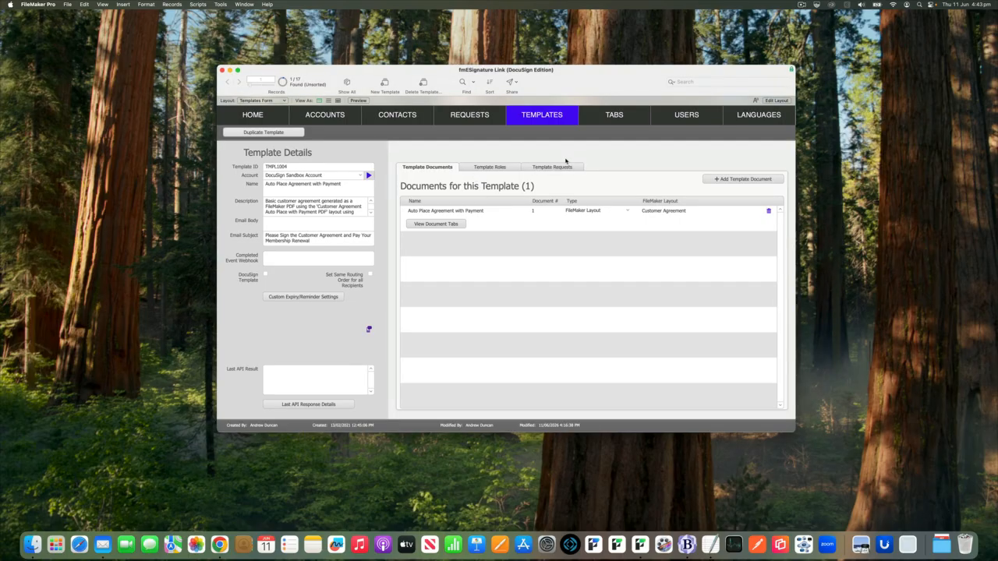
pyautogui.click(565, 168)
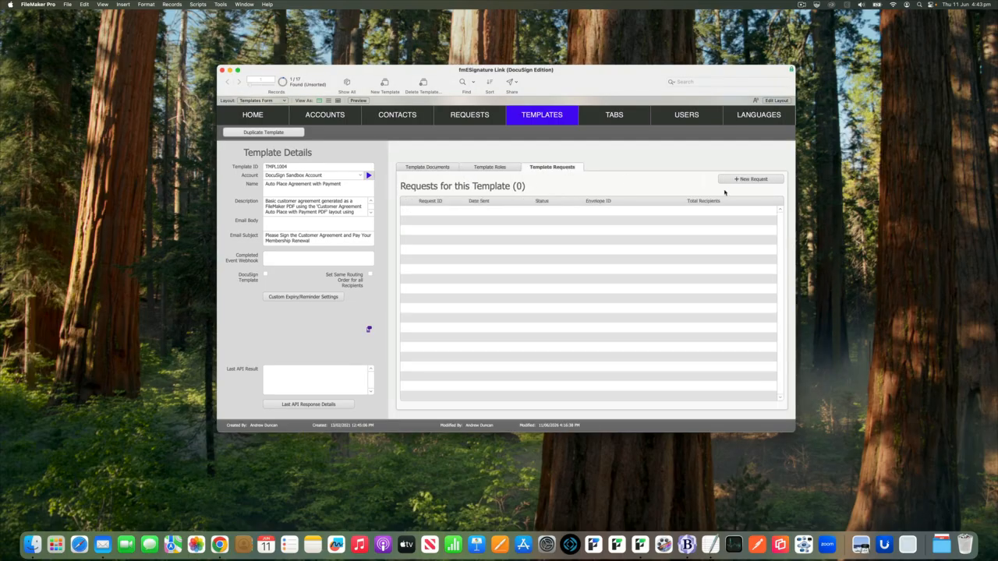
# Create request RQT1160 and add the contact found by searching 'jo' as recipient
pyautogui.click(745, 180)
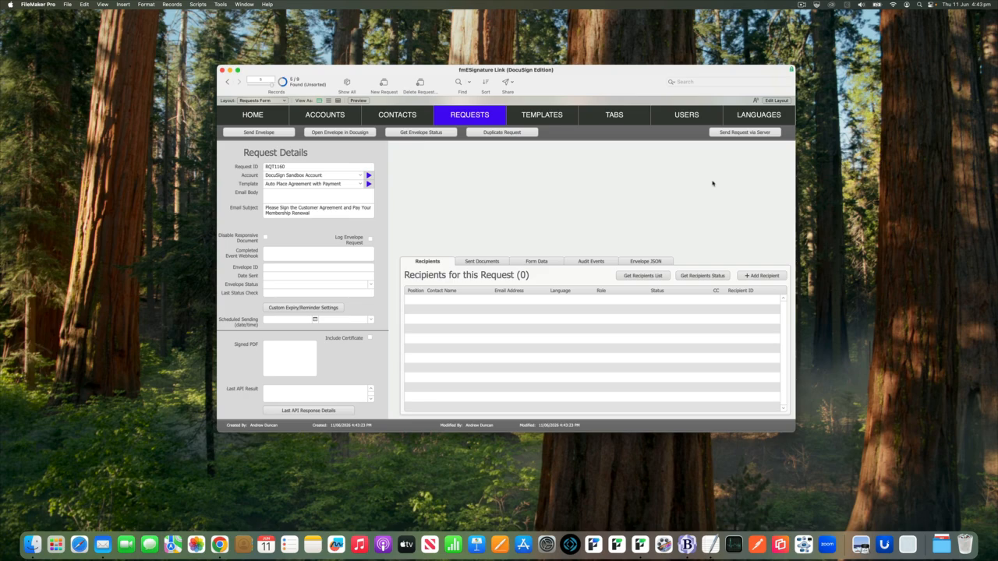
pyautogui.click(762, 277)
pyautogui.write('jo')
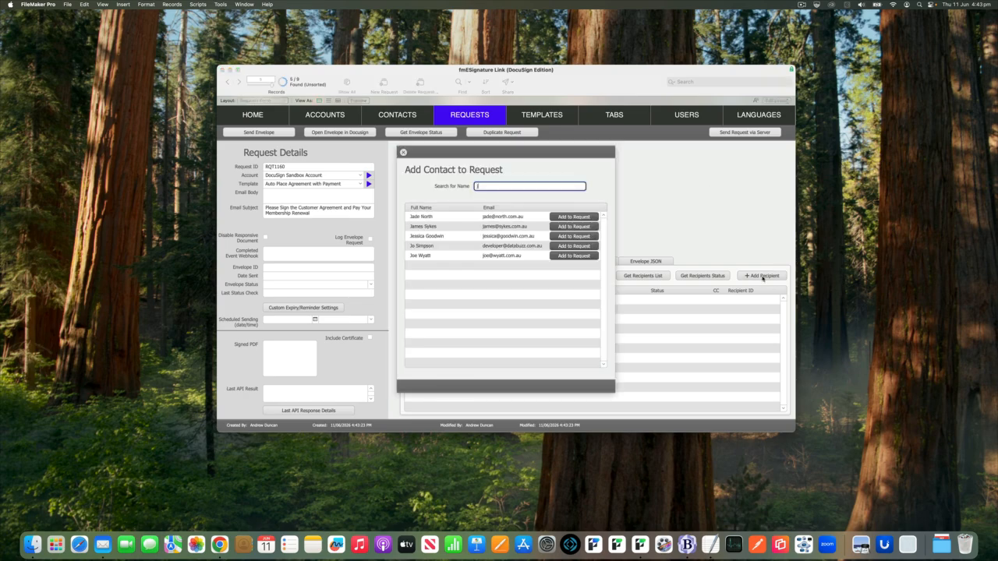
pyautogui.click(574, 217)
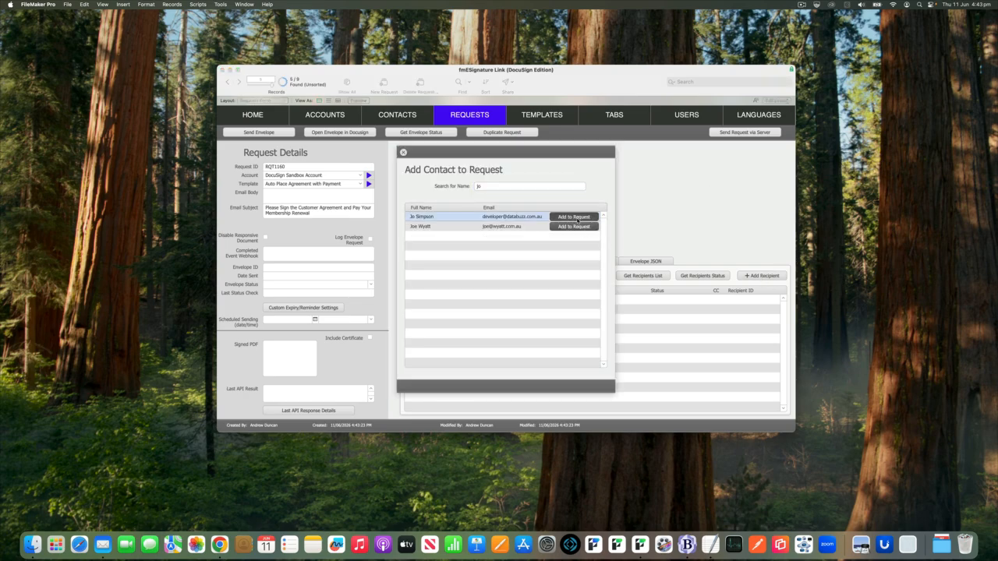
pyautogui.click(403, 153)
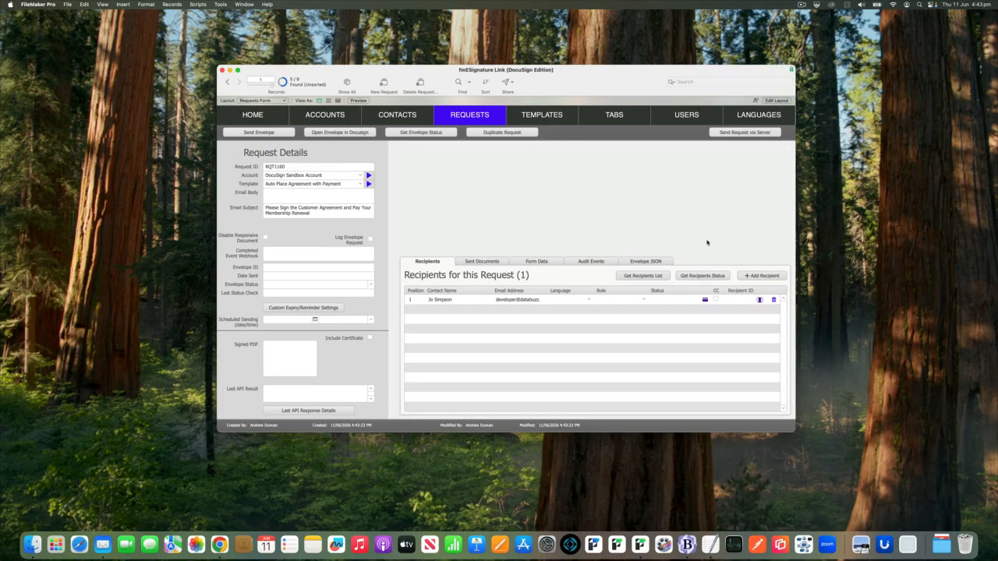
# Enter an invoice number and a 150 amount due in the recipient's payment settings
pyautogui.click(705, 300)
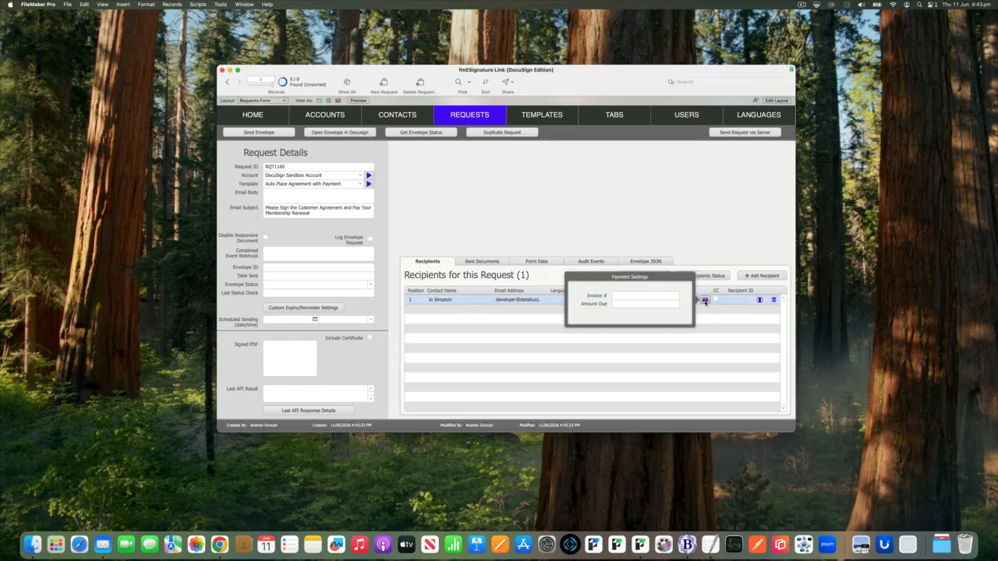
pyautogui.click(664, 296)
pyautogui.write('45688890')
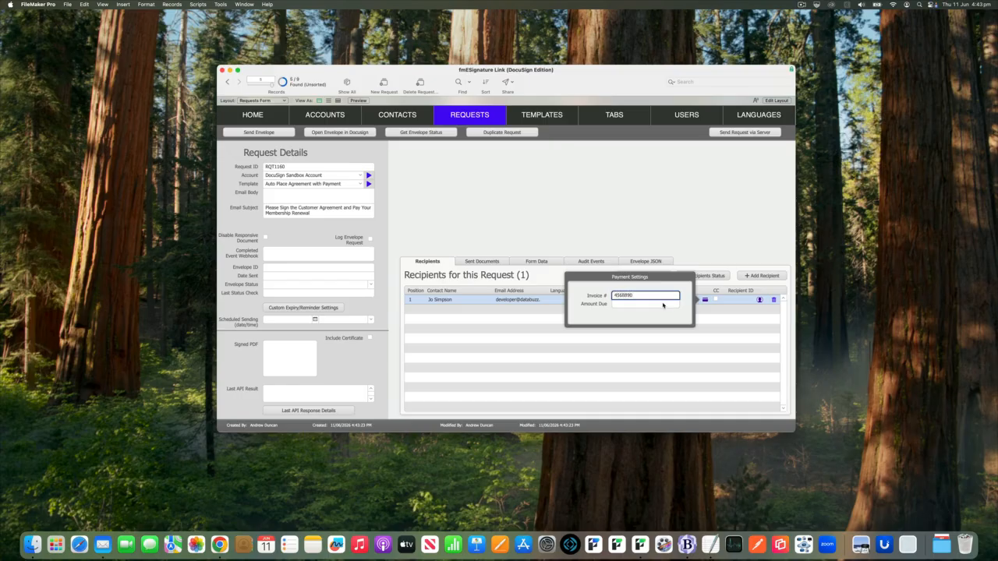
pyautogui.click(662, 304)
pyautogui.write('150')
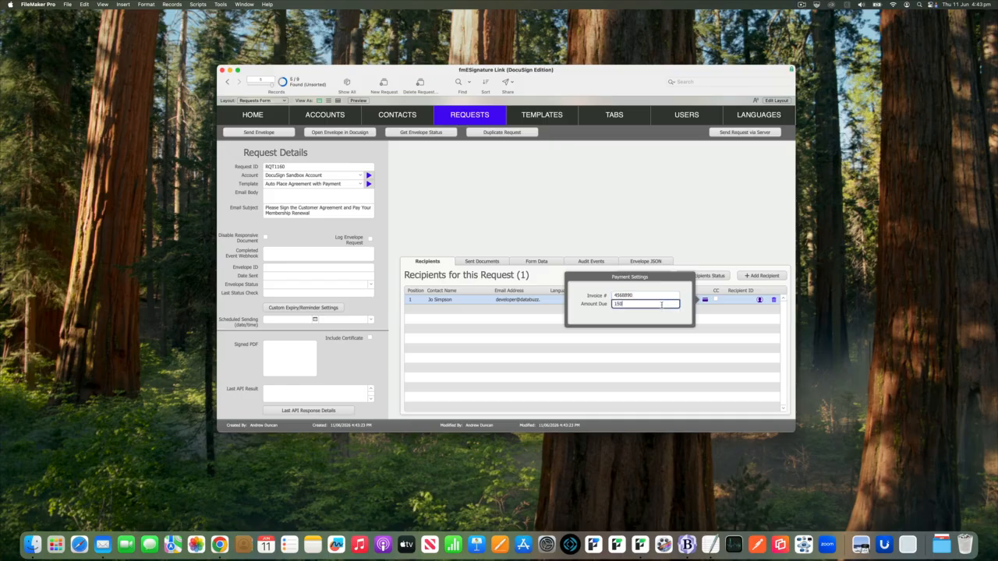
pyautogui.click(678, 289)
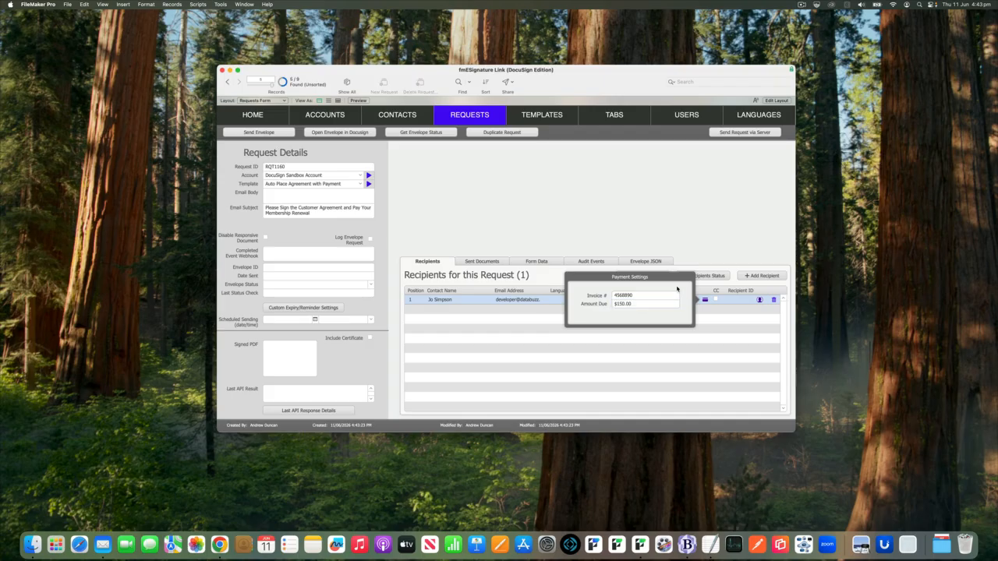
pyautogui.click(636, 238)
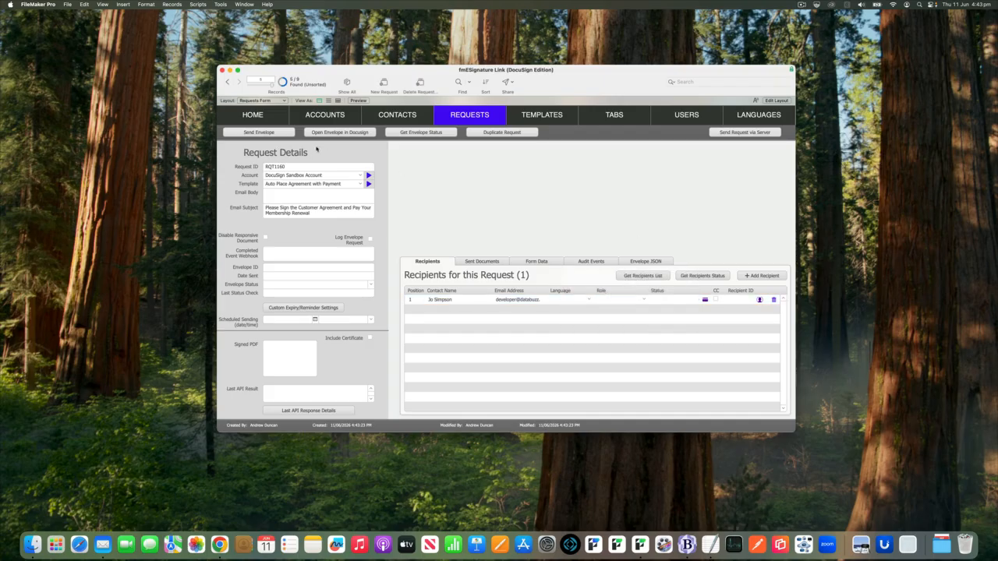
# Send request RQT1160's envelope to DocuSign and switch to Mail
pyautogui.click(284, 136)
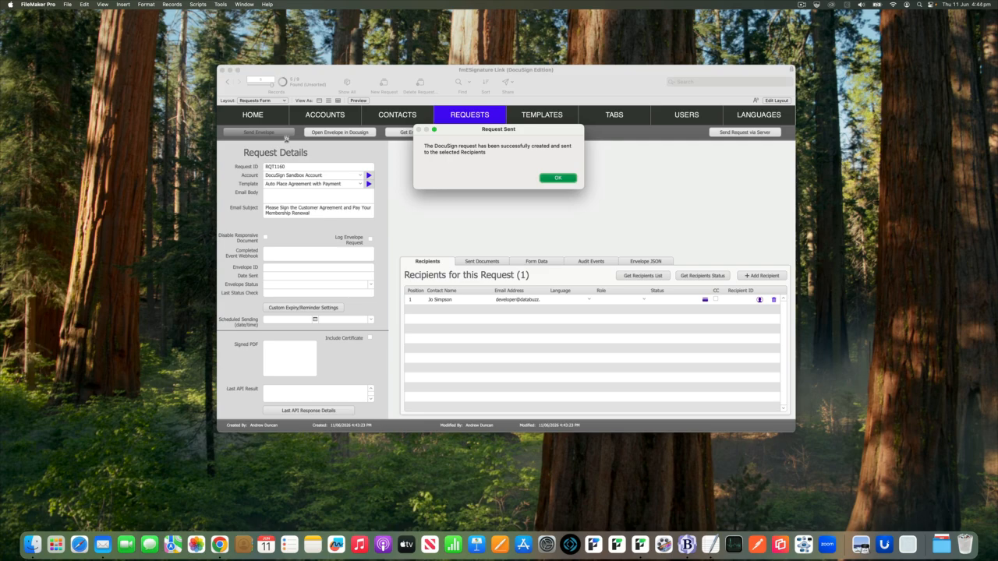
pyautogui.press('Return')
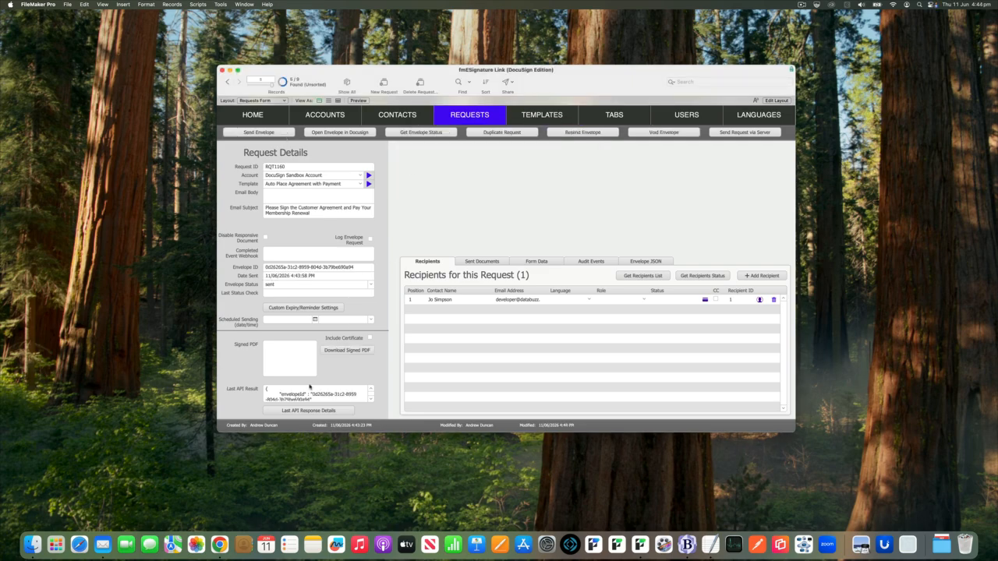
pyautogui.click(102, 546)
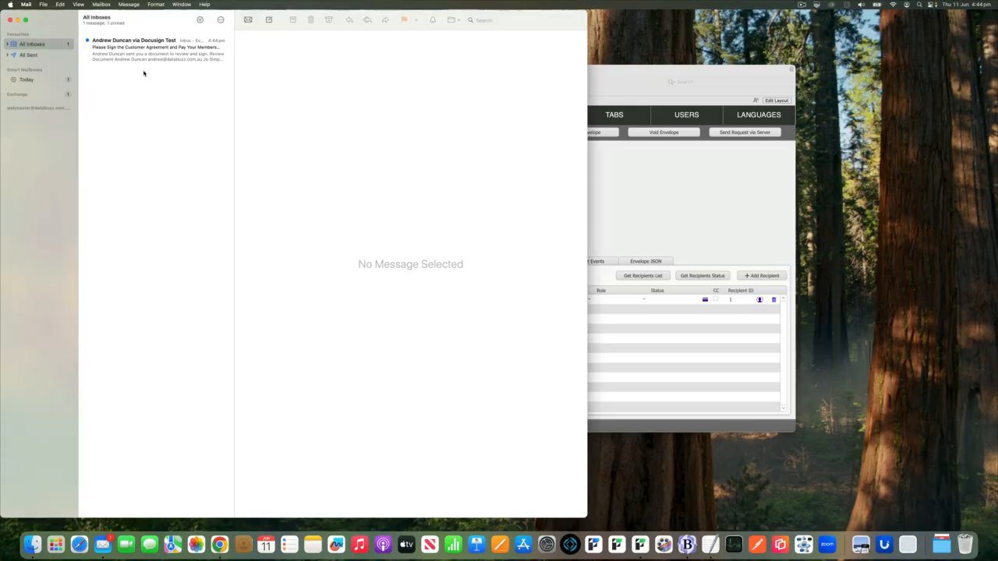
# Open the DocuSign signing e-mail and launch Review Document in the browser
pyautogui.click(153, 47)
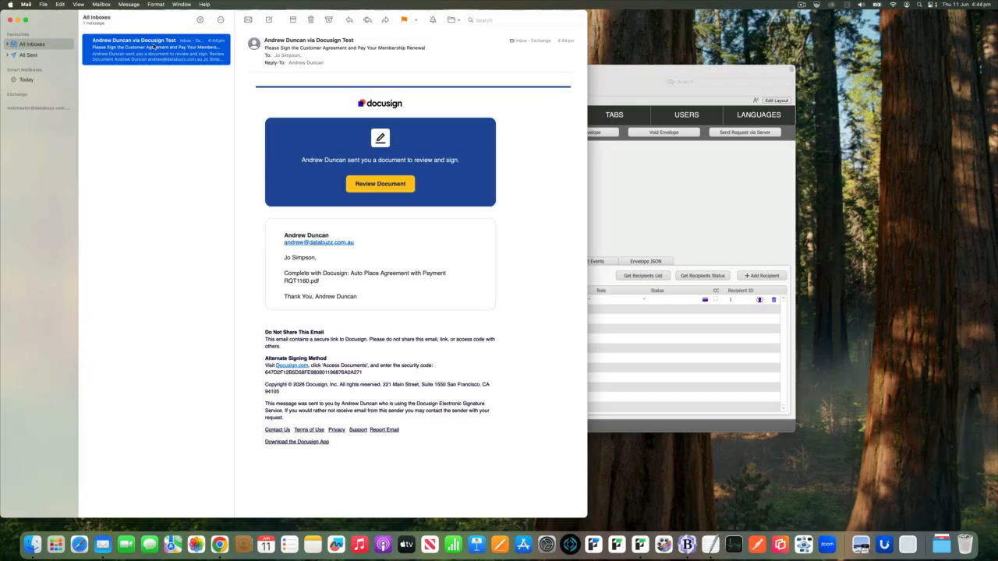
pyautogui.click(380, 184)
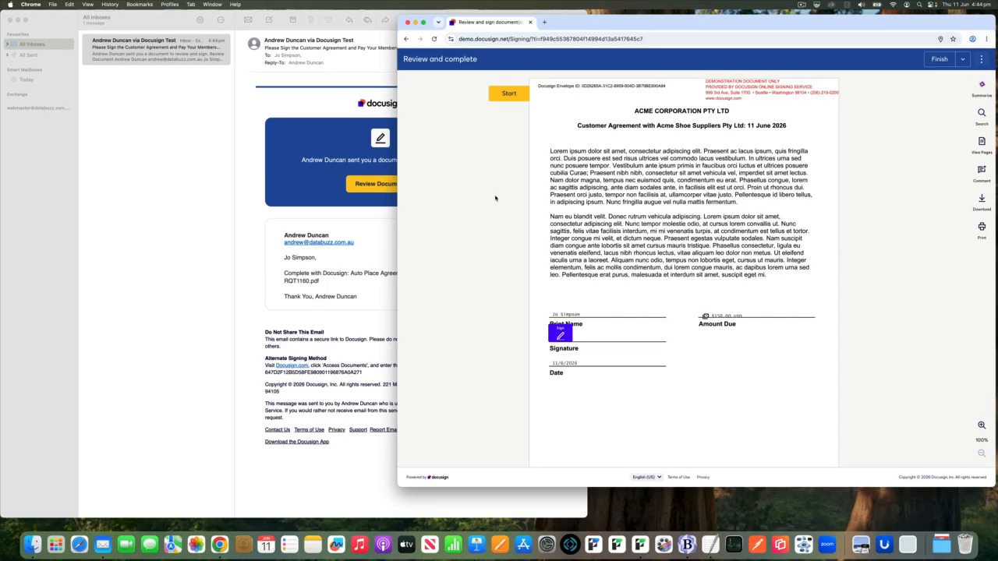
# Apply the adopted signature to the customer agreement and finish, bringing up the $150.00 payment window
pyautogui.click(562, 334)
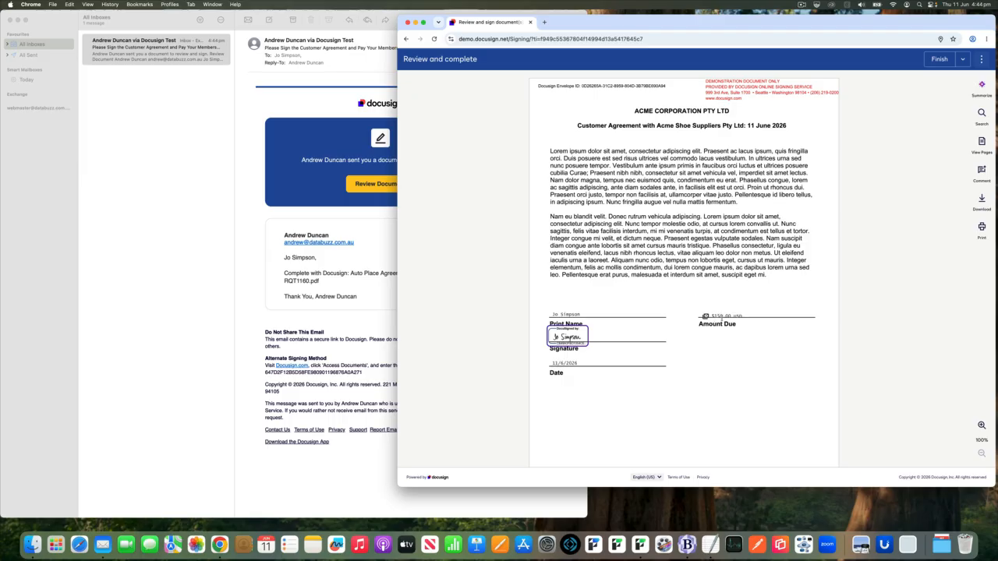
pyautogui.scroll(-3, 718, 323)
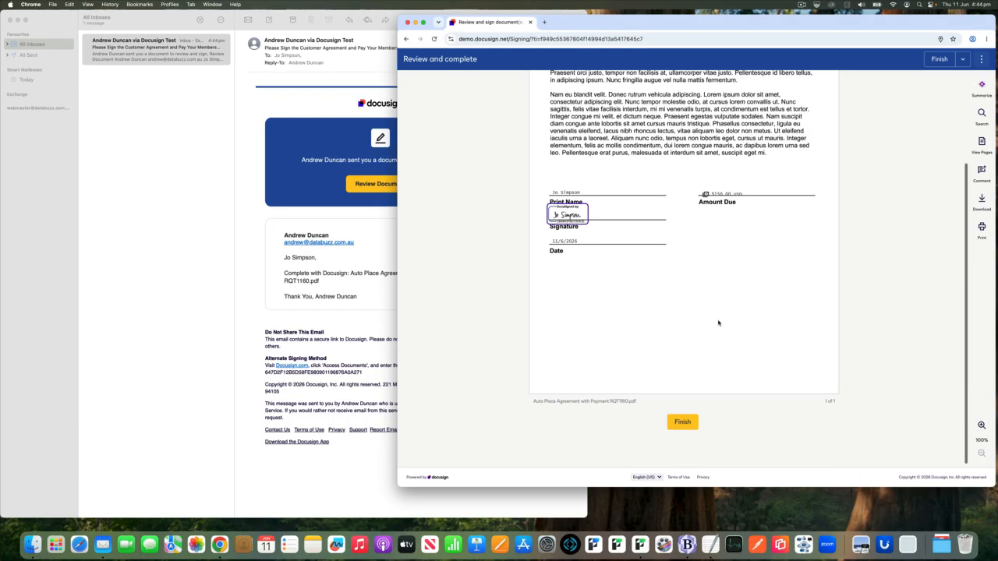
pyautogui.click(682, 423)
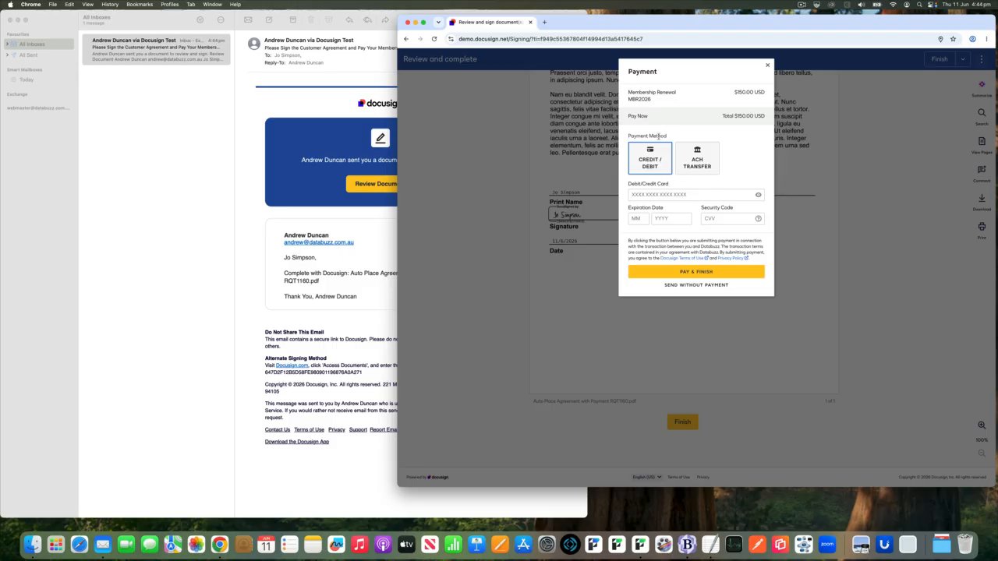
# Pay the $150.00 USD renewal with the test card's number, expiry and CVV, and finish signing
pyautogui.click(663, 194)
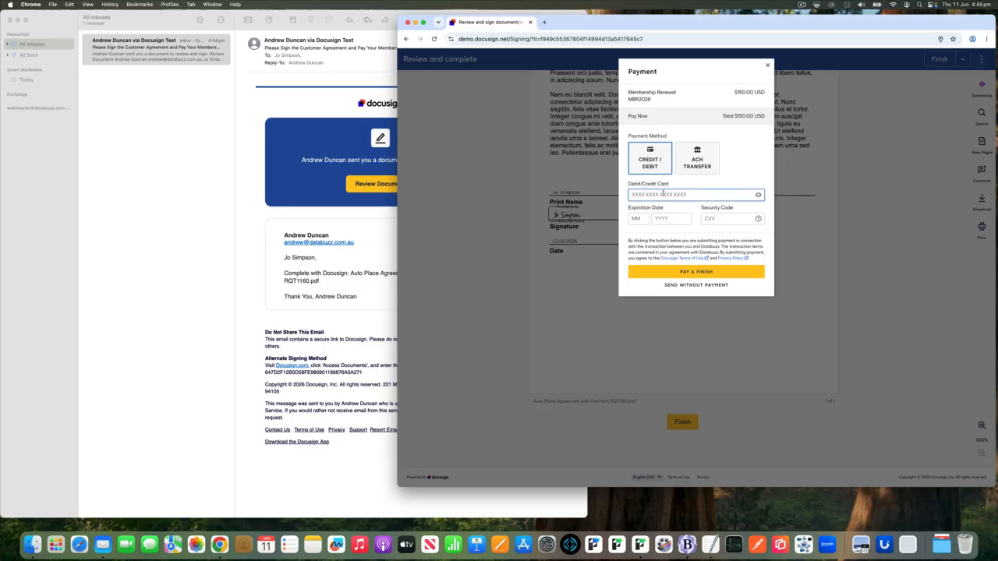
pyautogui.press('super+v')
pyautogui.click(636, 219)
pyautogui.write('10')
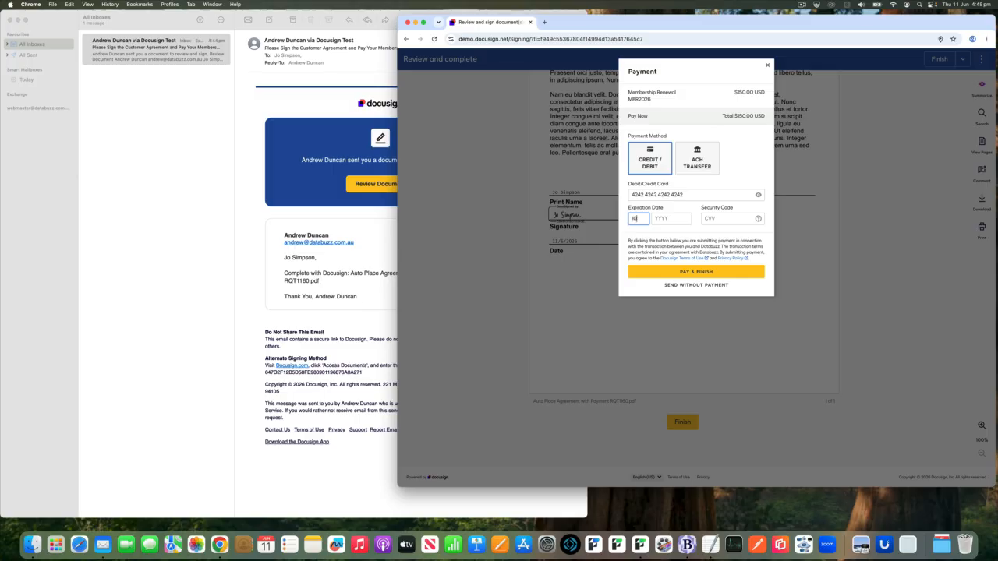
pyautogui.write('2026')
pyautogui.write('123')
pyautogui.click(686, 273)
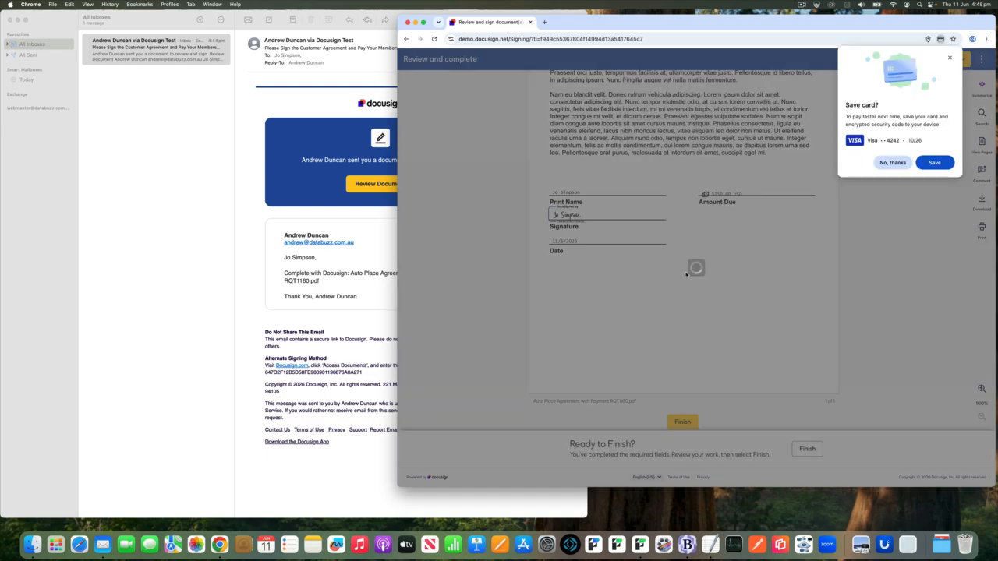
# Decline saving the card and the DocuSign login, dismiss the survey, close Chrome and minimize Mail
pyautogui.click(891, 163)
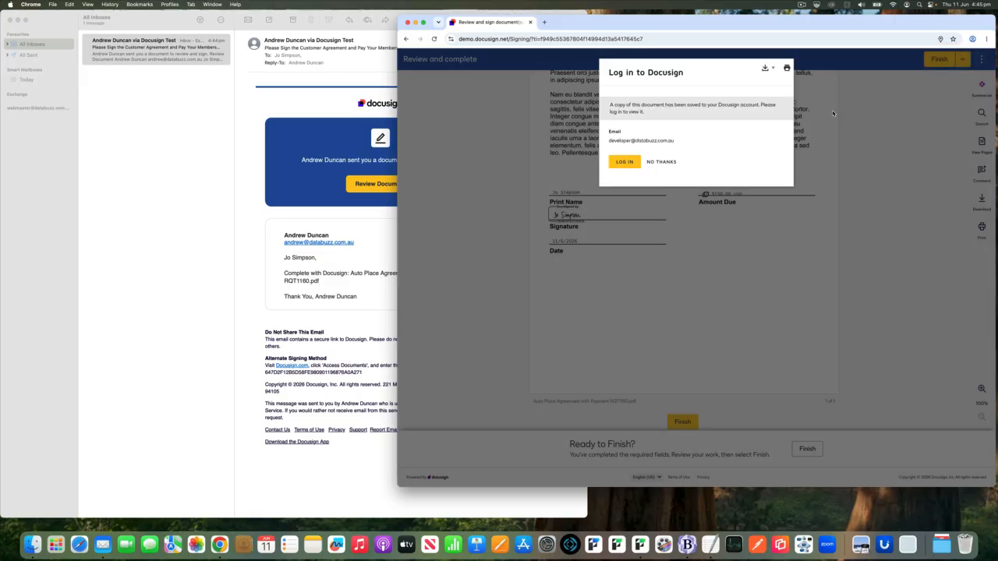
pyautogui.click(673, 162)
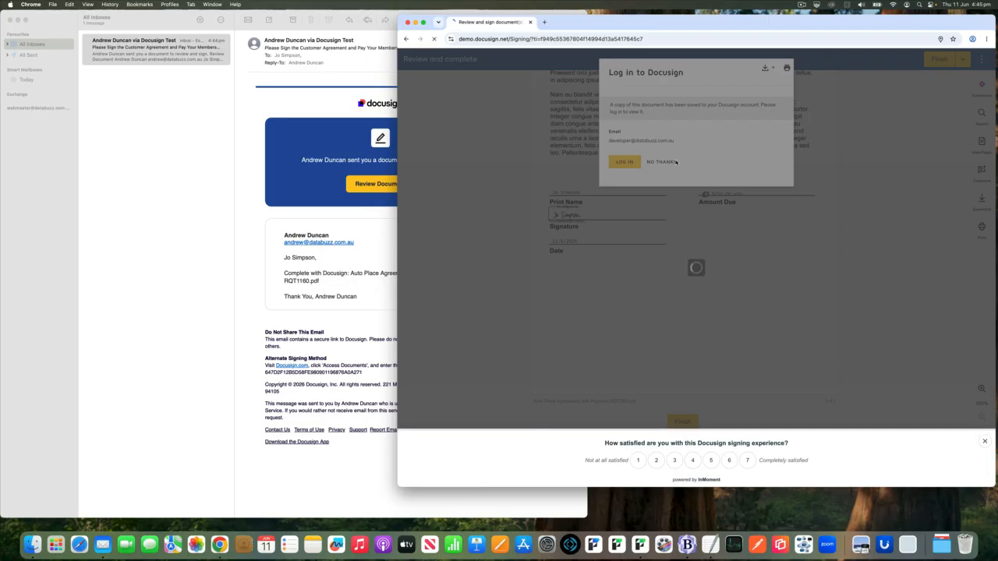
pyautogui.click(662, 162)
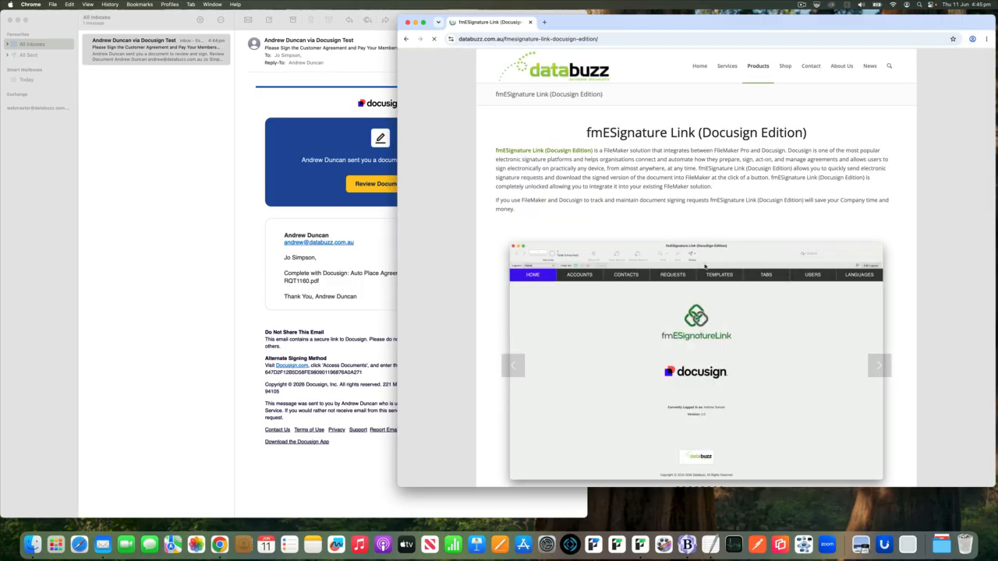
pyautogui.click(407, 22)
pyautogui.click(18, 19)
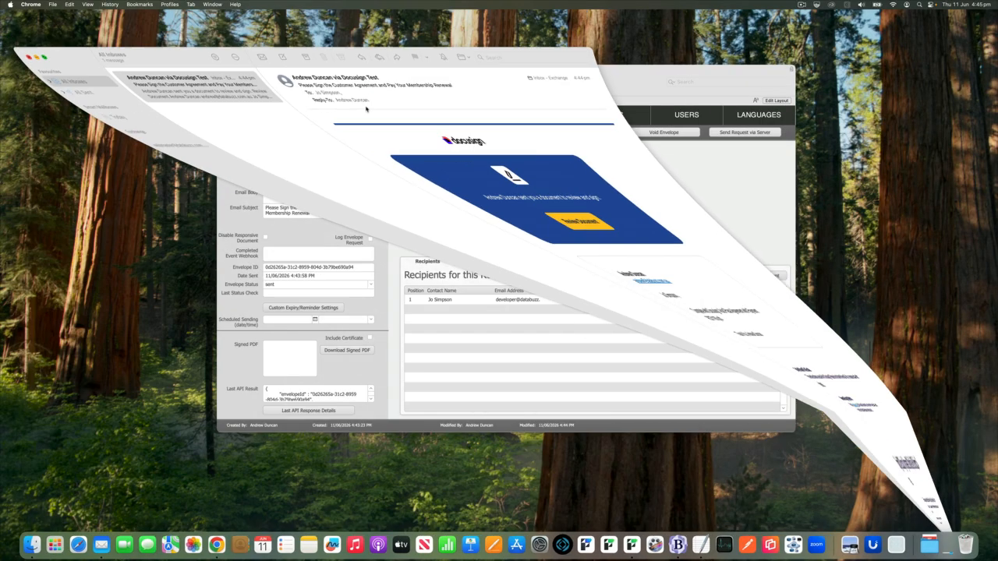
# Refresh RQT1160's envelope status from DocuSign so it reads completed with a new check time
pyautogui.click(469, 168)
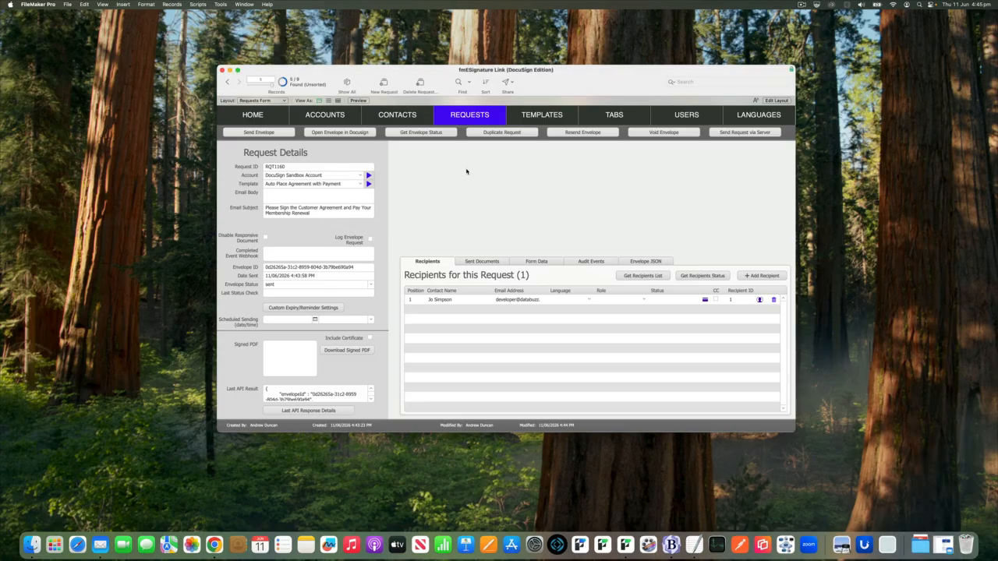
pyautogui.click(422, 133)
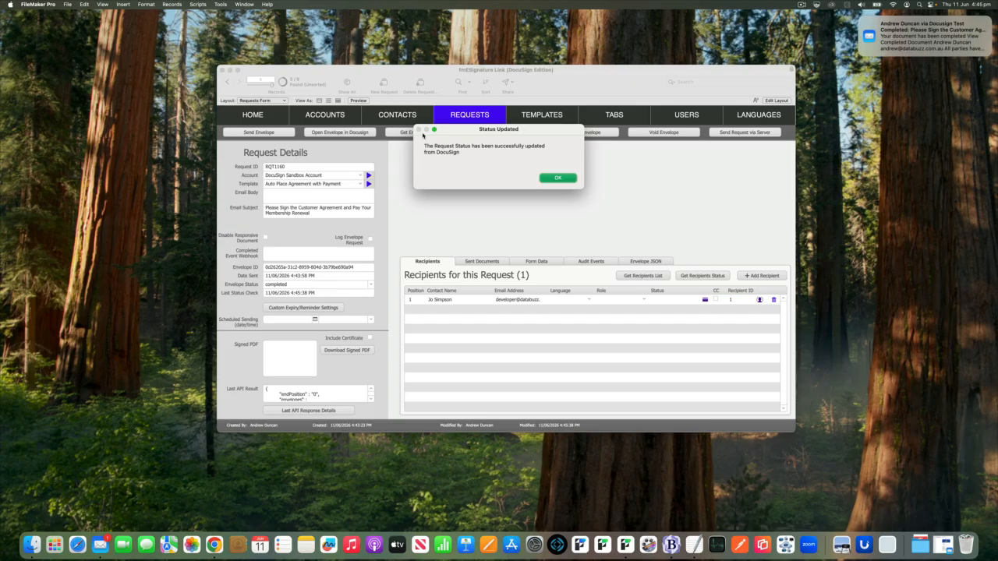
pyautogui.click(559, 176)
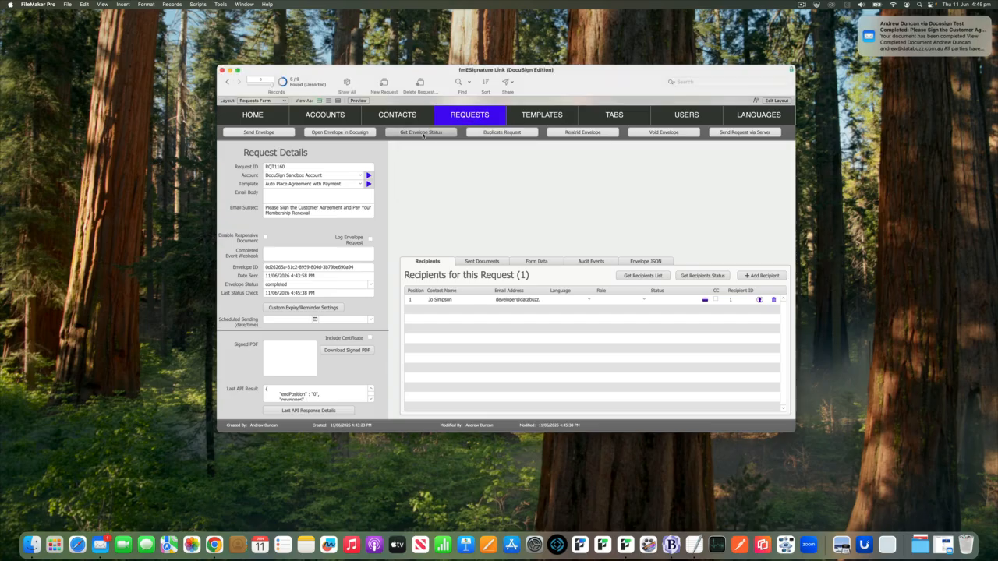
pyautogui.click(536, 262)
# Retrieve RQT1160's completed form data: $150.00 USD fixed amount, name, date signed and payment receipt
pyautogui.click(682, 277)
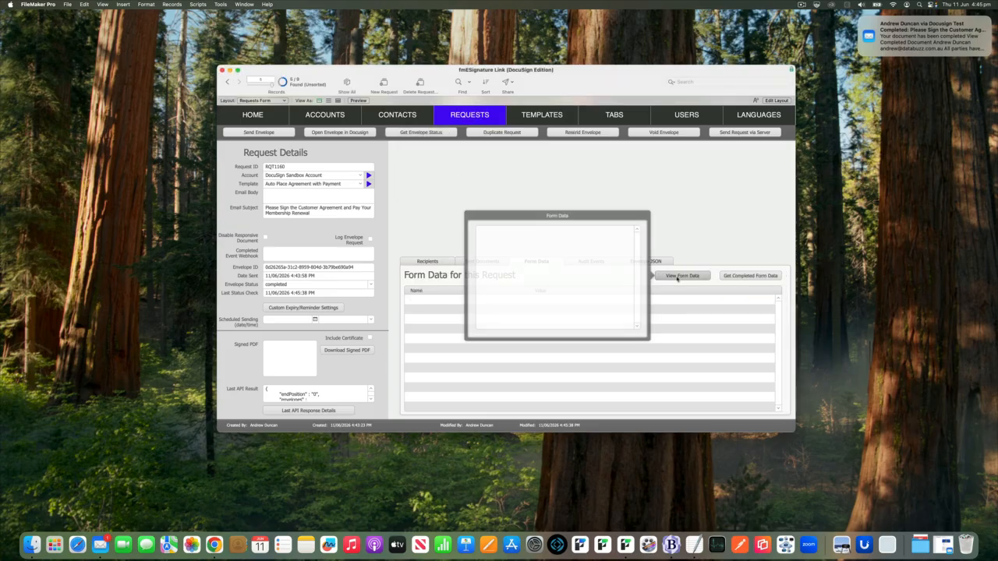
pyautogui.click(752, 277)
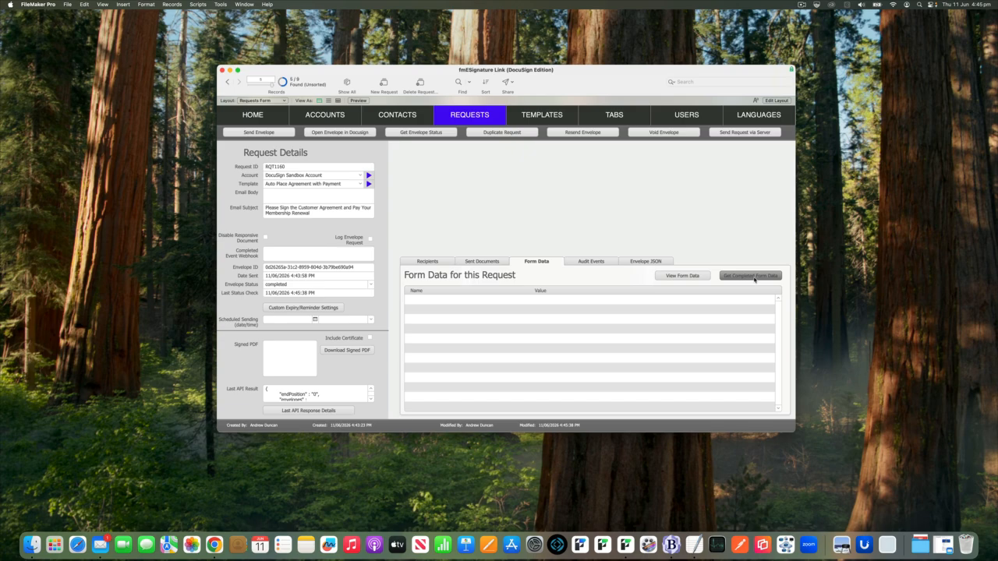
pyautogui.press('Return')
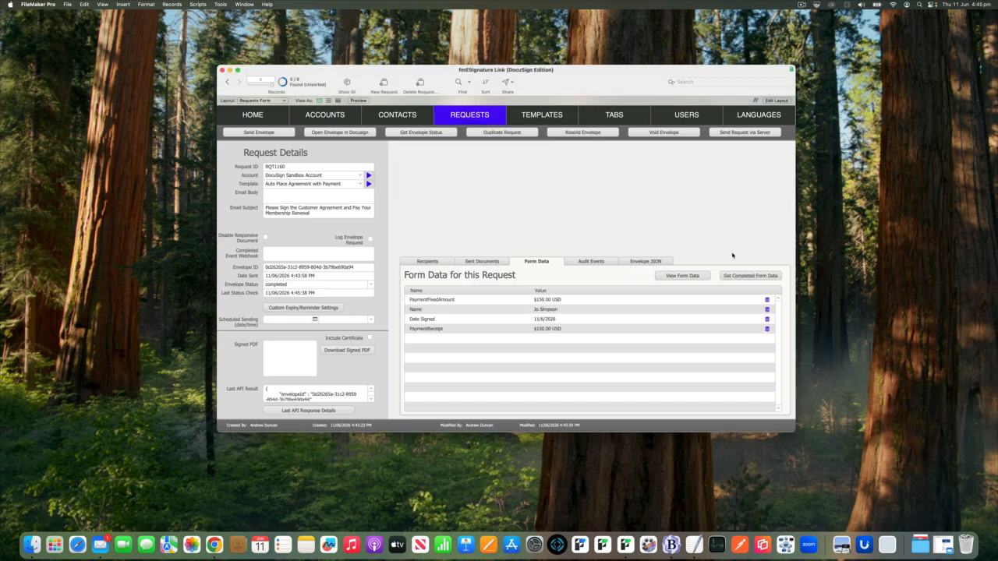